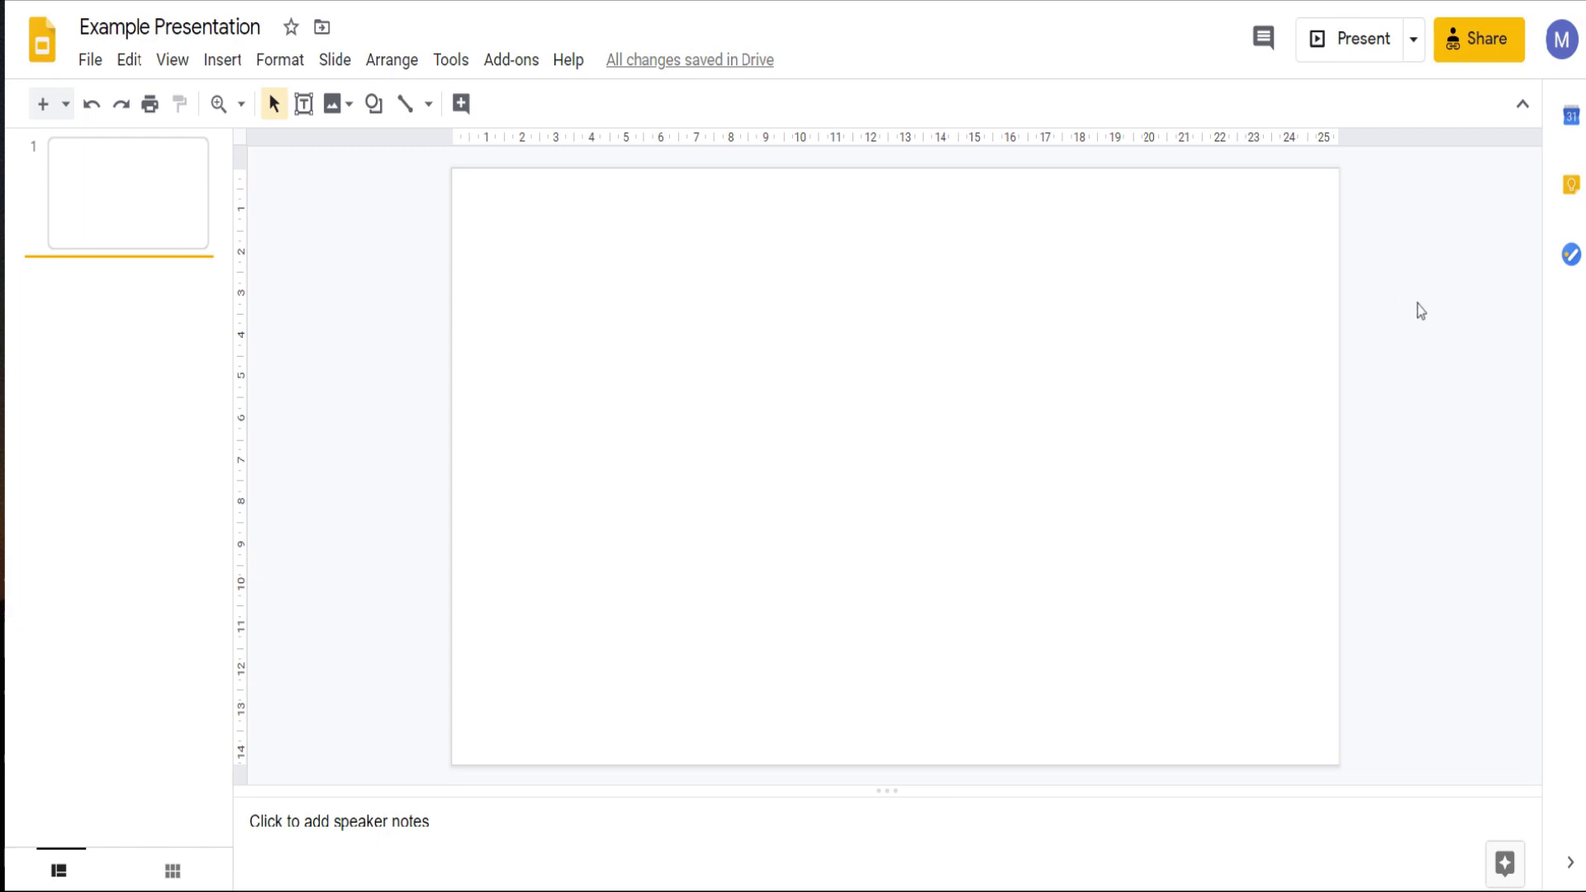
# Step: Open the Simple light master slide in the theme editor through Edit master
pyautogui.click(335, 66)
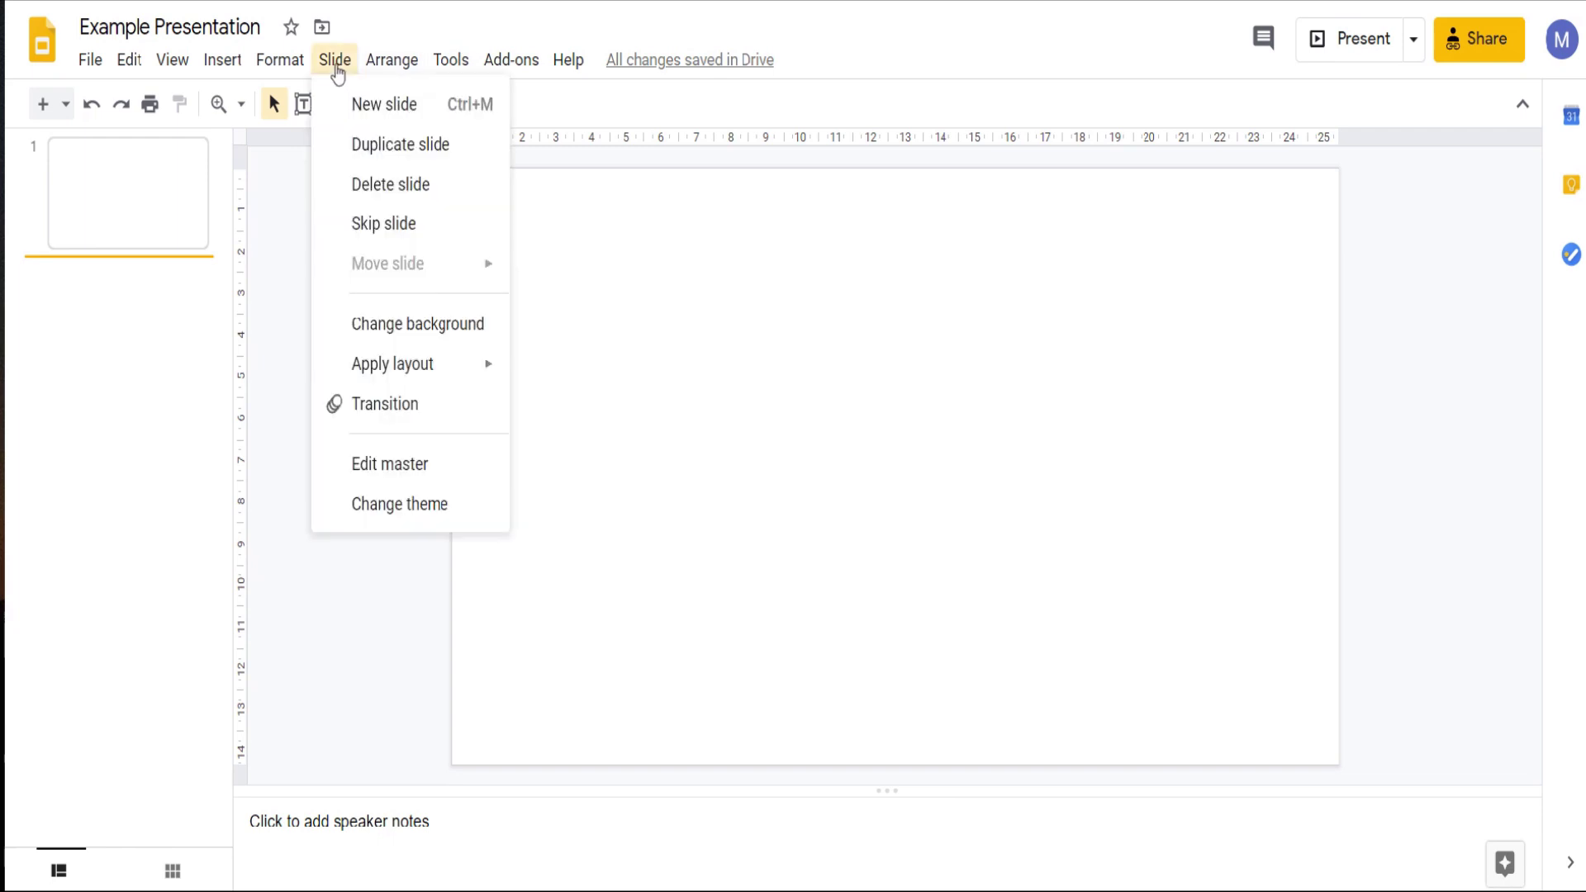
pyautogui.click(372, 470)
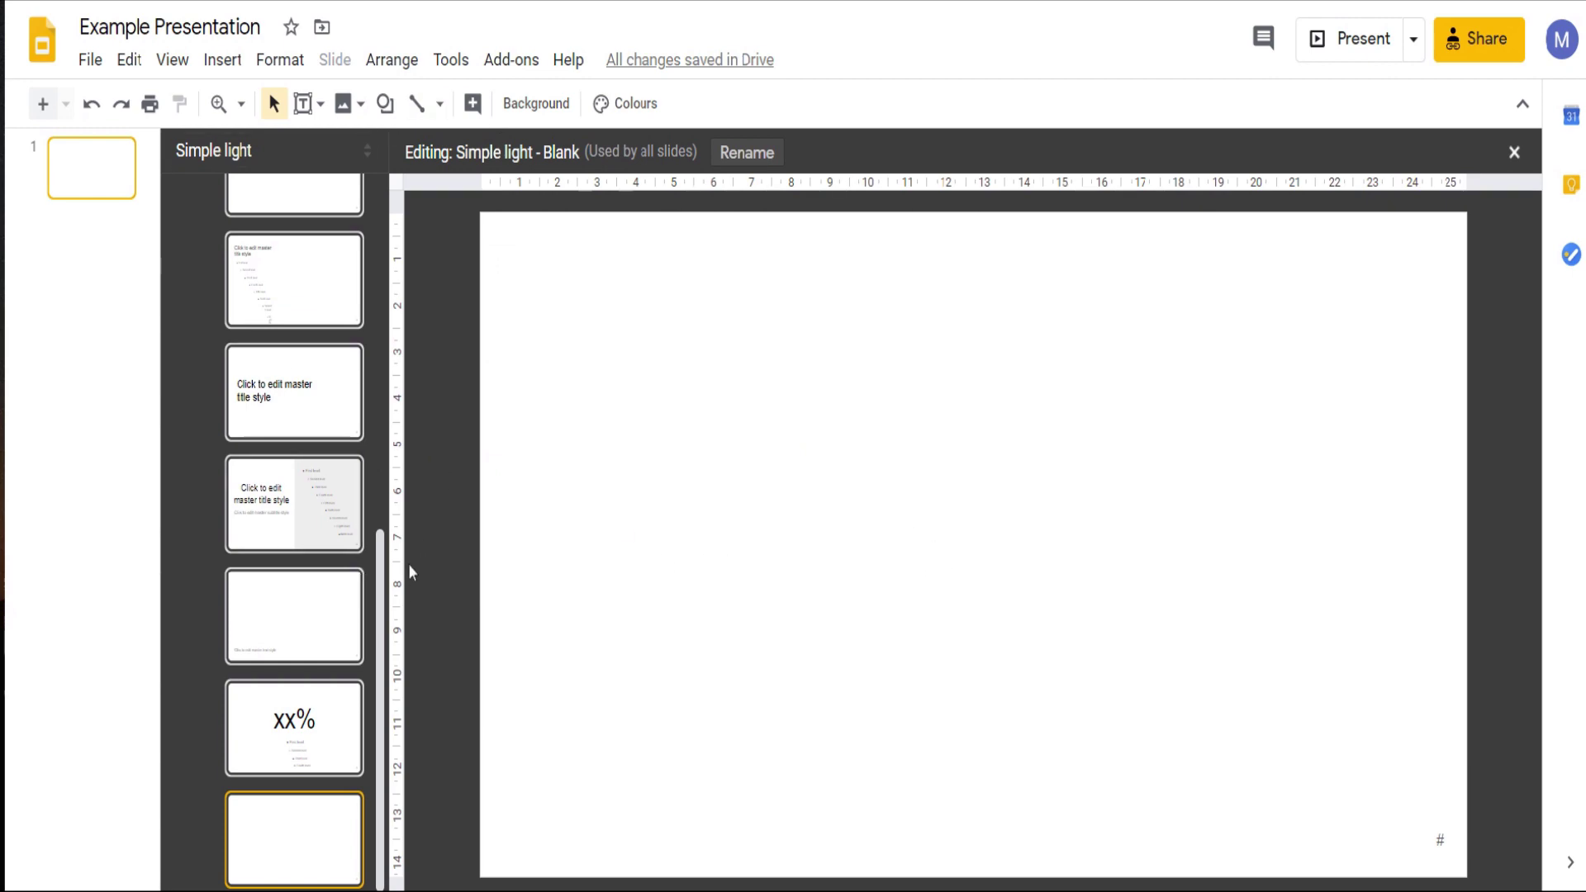
pyautogui.moveTo(379, 577); pyautogui.dragTo(391, 202)
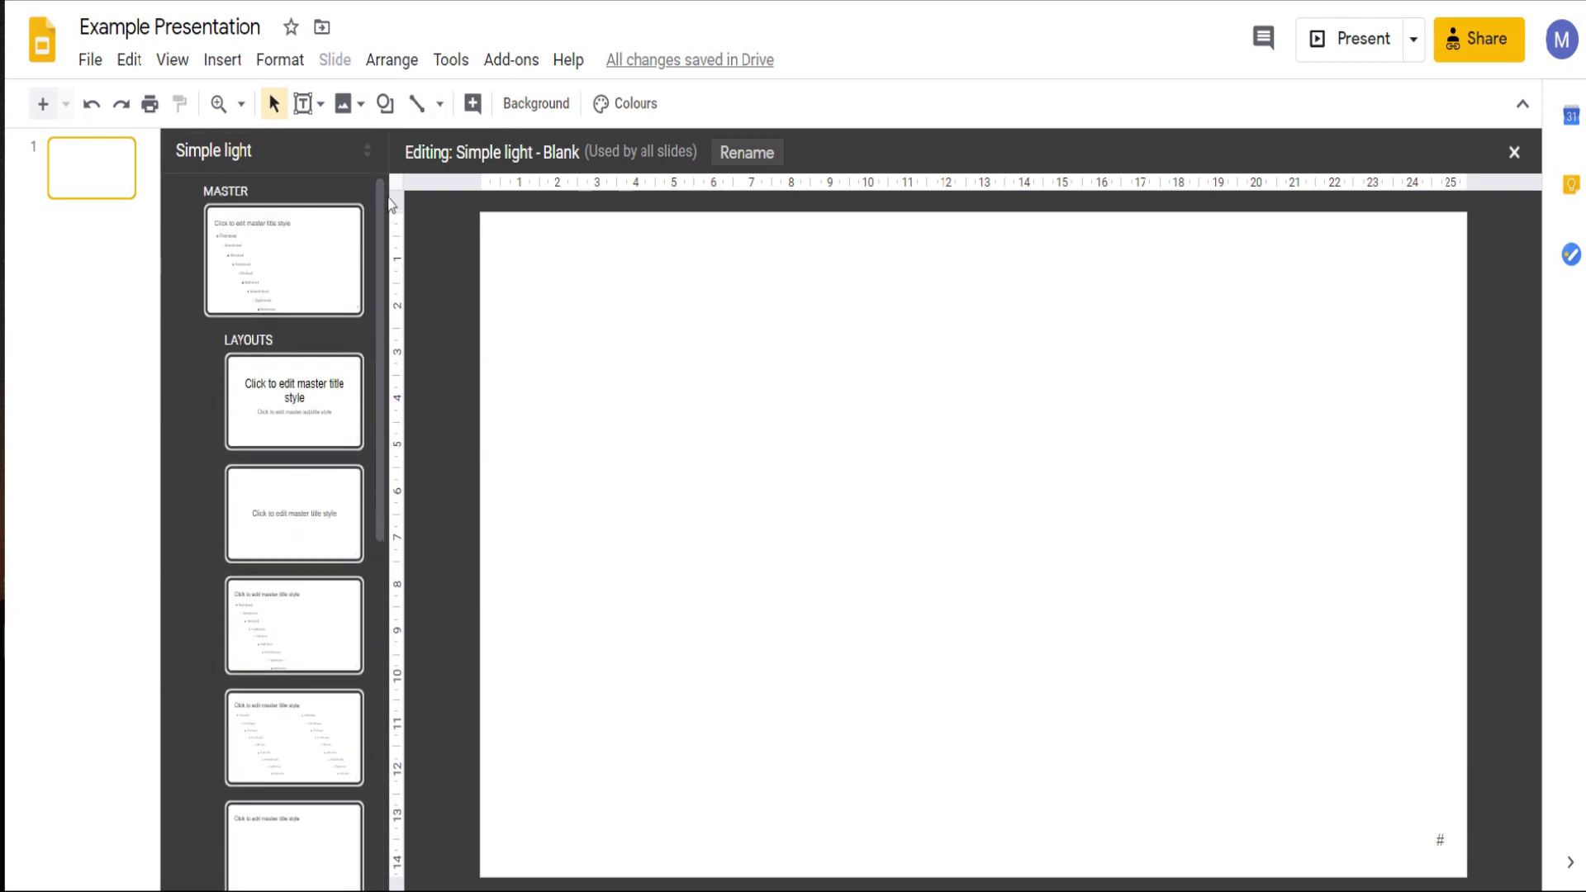
pyautogui.click(290, 238)
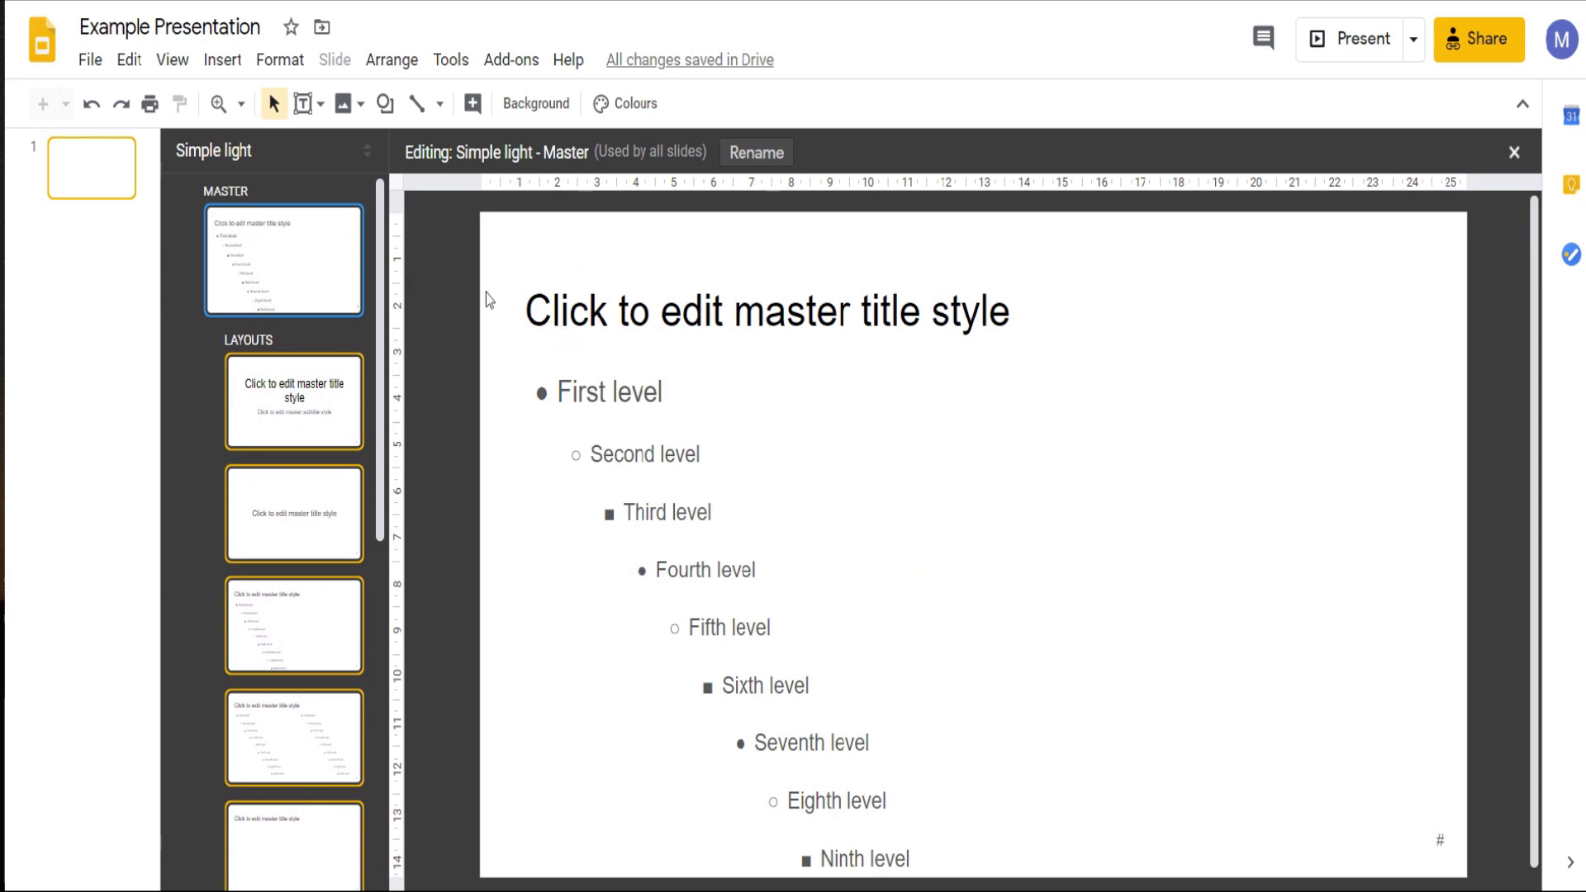
# Step: Delete the master's title placeholder and its body text placeholder
pyautogui.scroll(-2, 379, 248)
pyautogui.moveTo(380, 264); pyautogui.dragTo(373, 205)
pyautogui.click(545, 290)
pyautogui.click(559, 266)
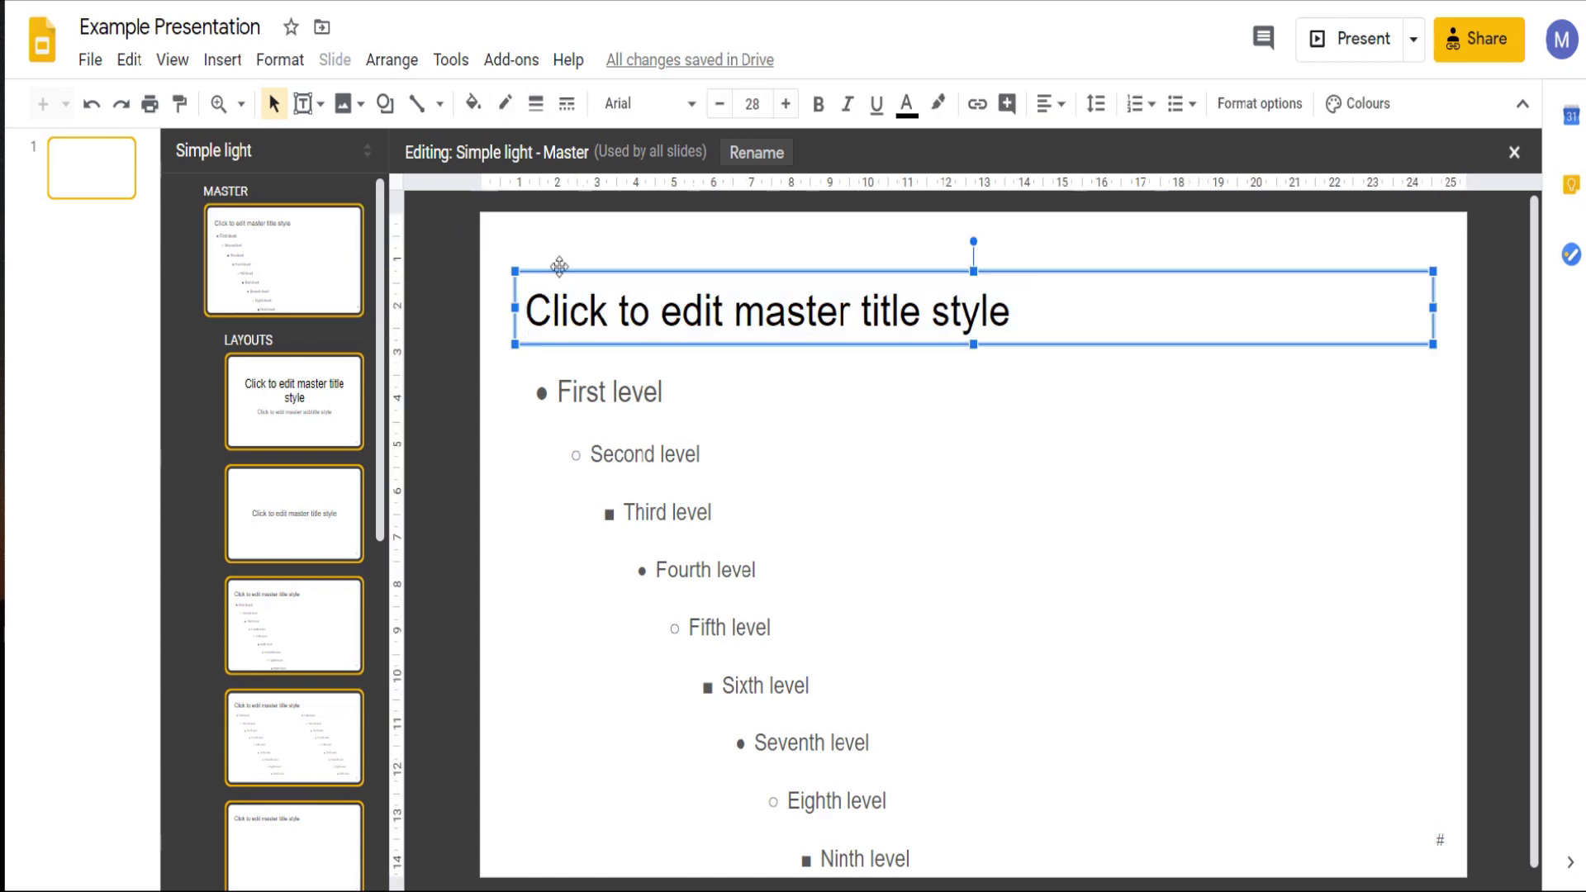
pyautogui.press('Delete')
pyautogui.click(591, 359)
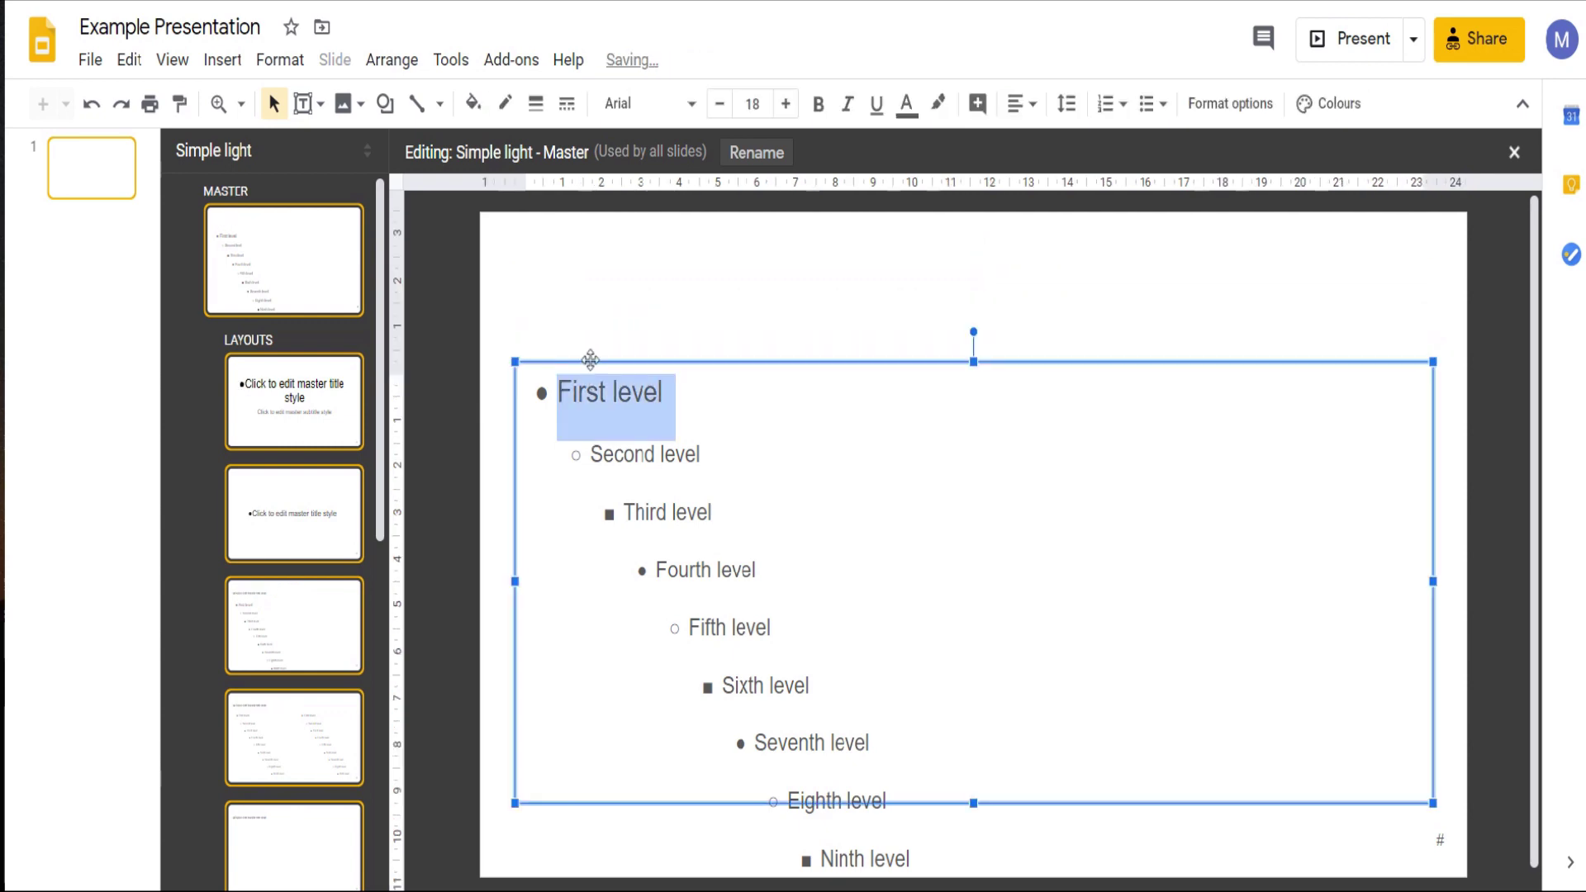
pyautogui.press('Delete')
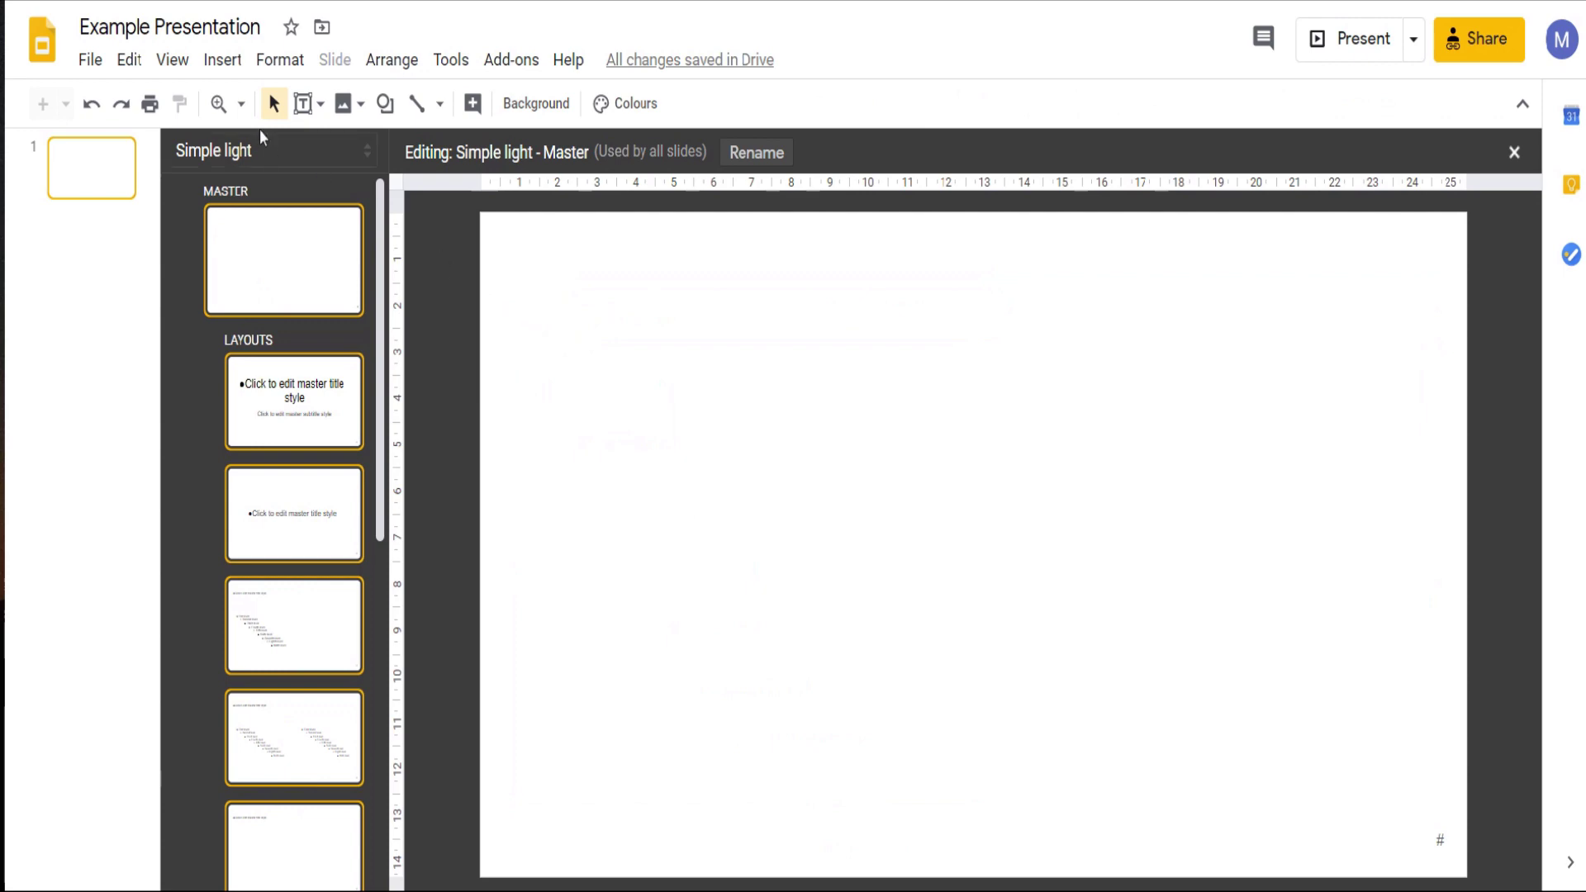
# Step: Insert Logo.png from Drive onto the master and shrink it into the top-left corner
pyautogui.click(229, 66)
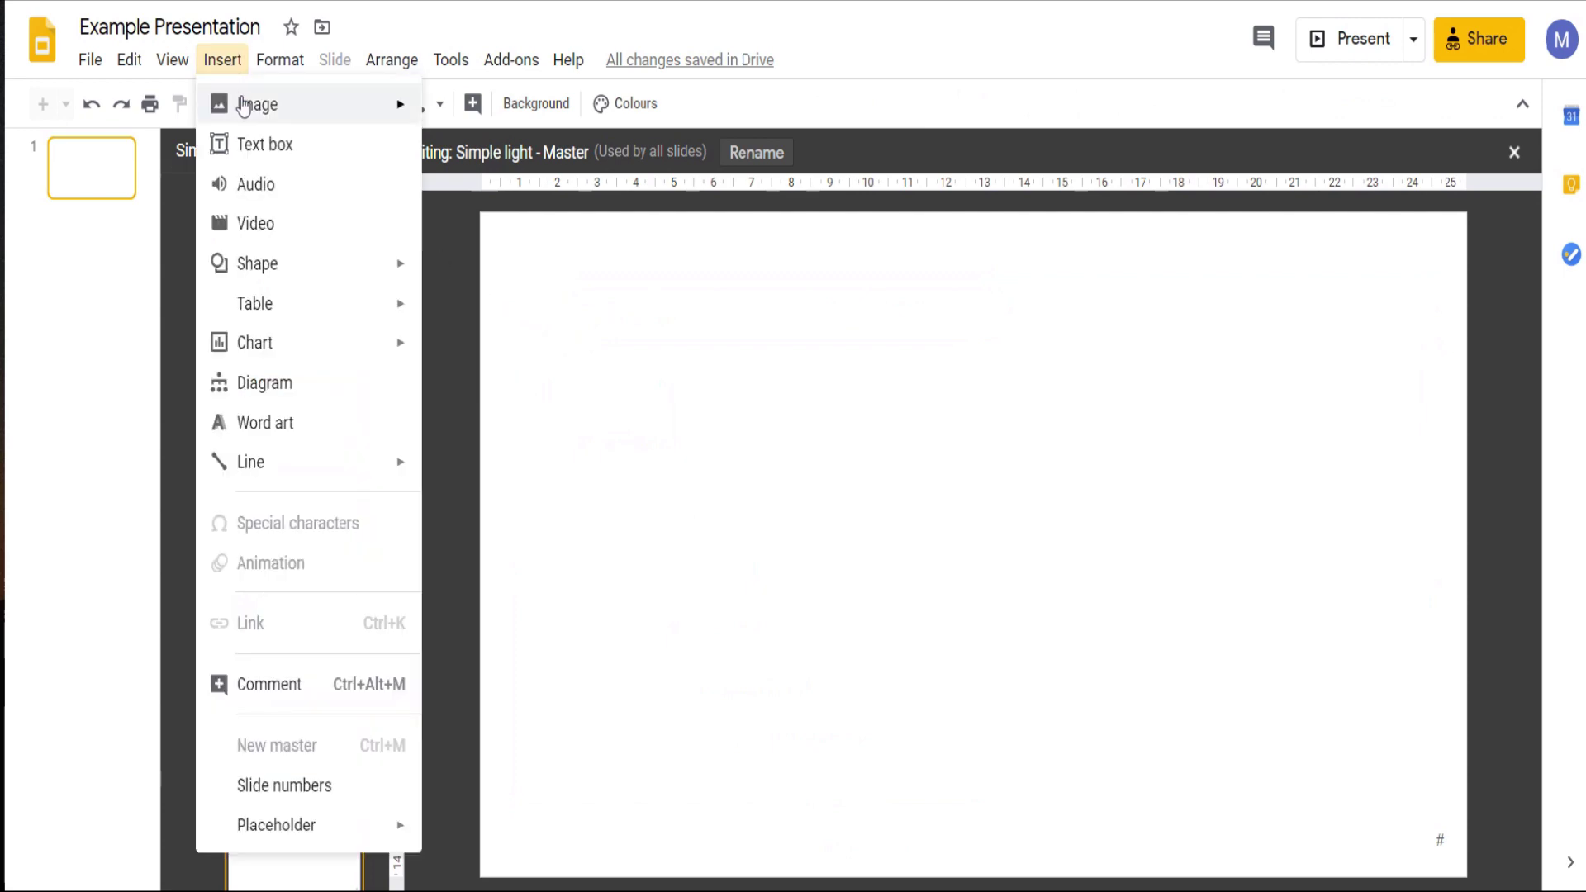
pyautogui.moveTo(256, 105)
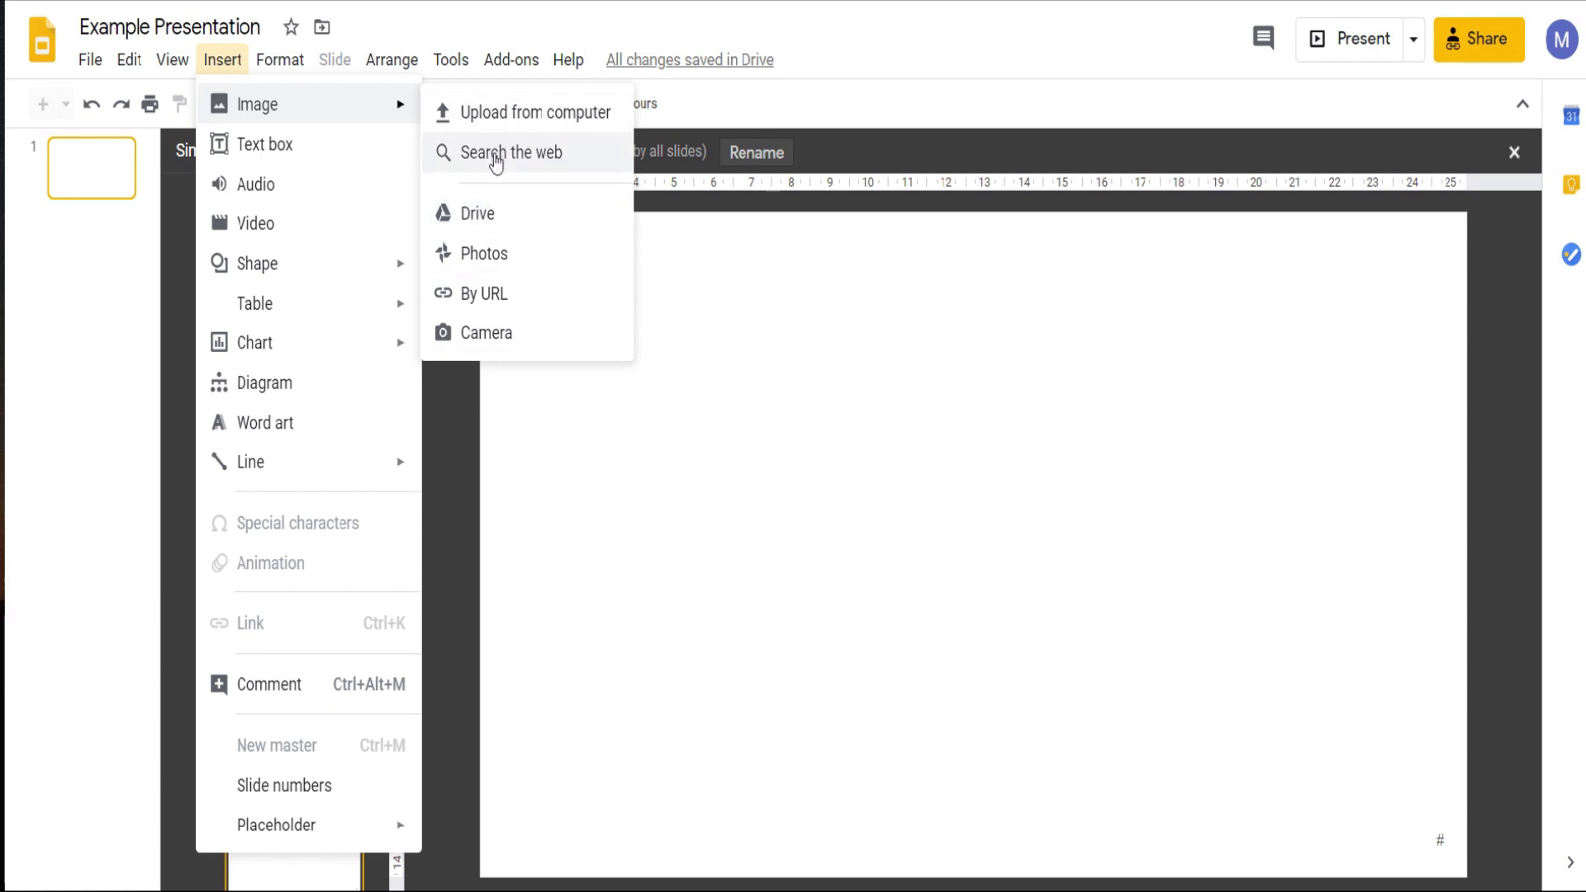
pyautogui.click(478, 213)
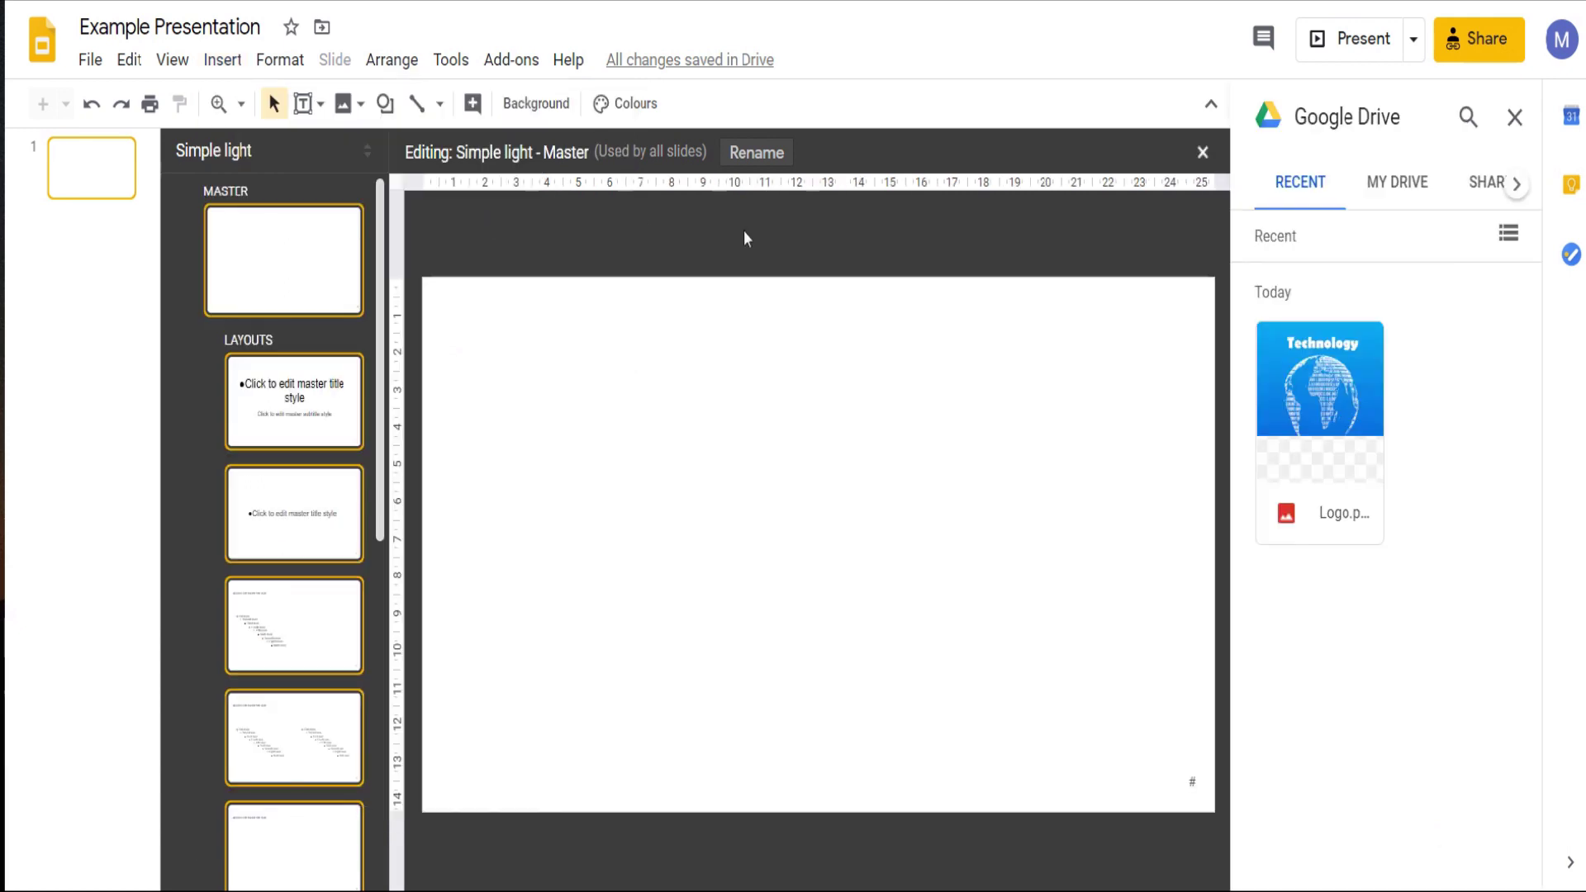
pyautogui.click(1342, 388)
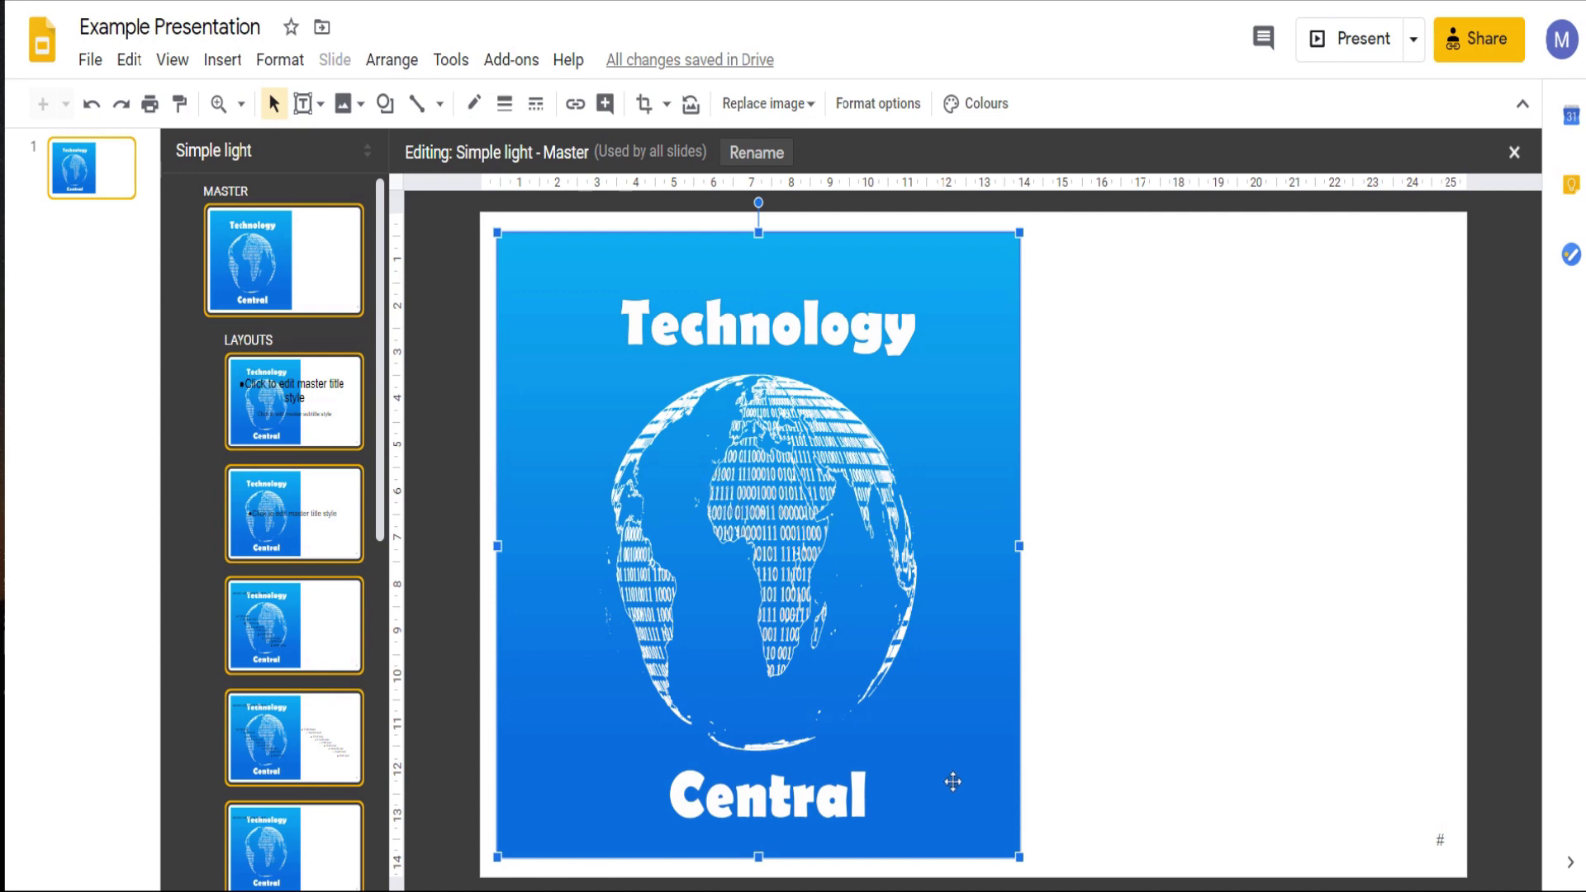
pyautogui.moveTo(1020, 860); pyautogui.dragTo(596, 350)
pyautogui.click(675, 381)
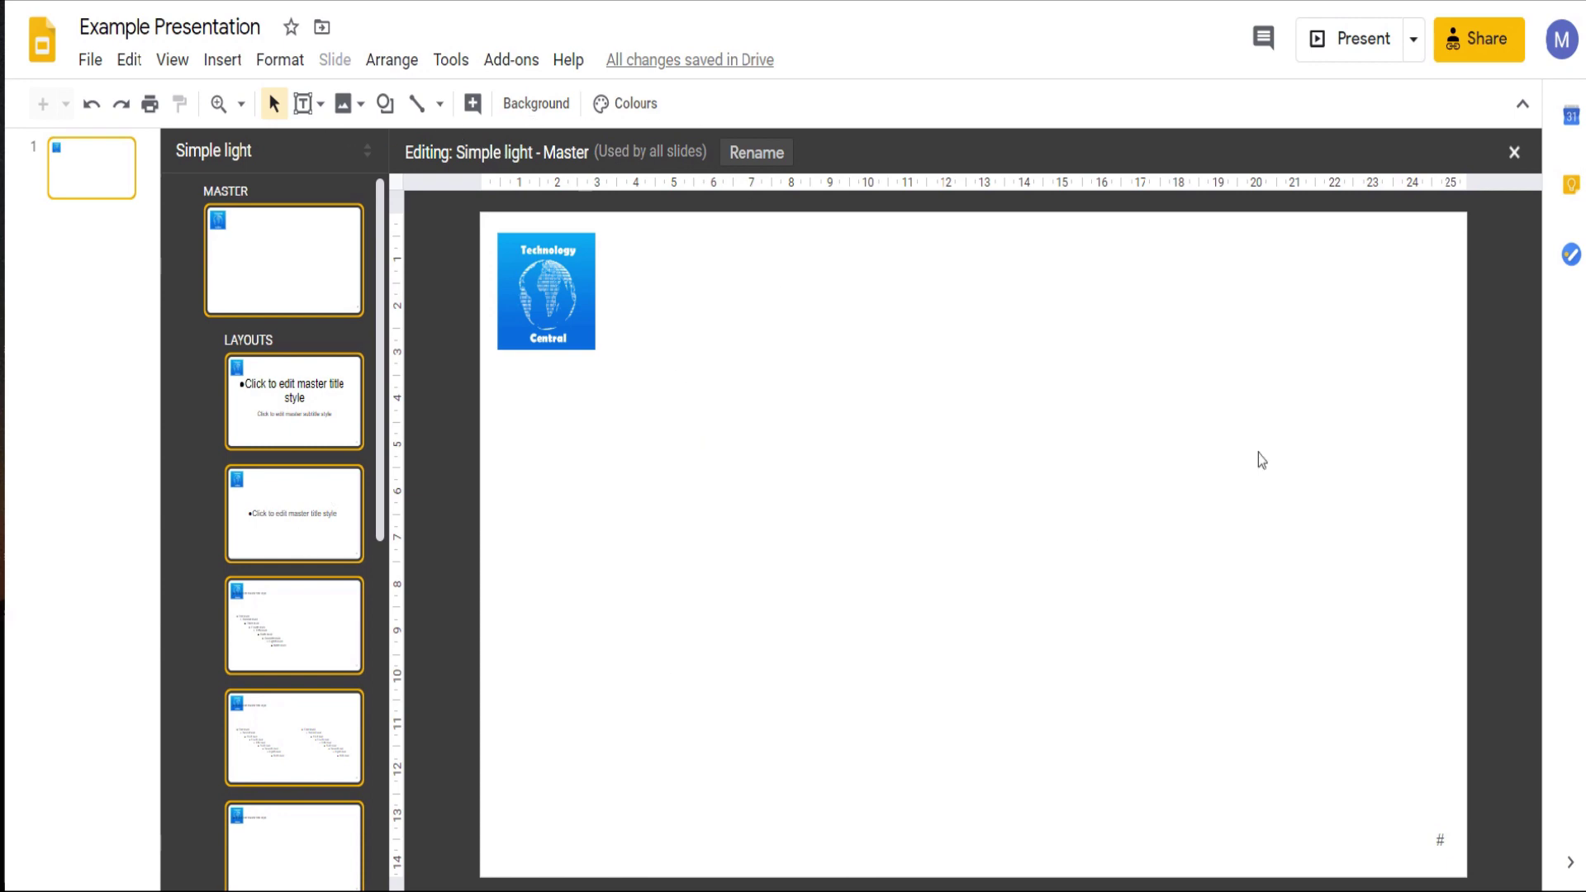
# Step: Close the master editor, then add and undo a test slide to check the logo
pyautogui.click(1514, 154)
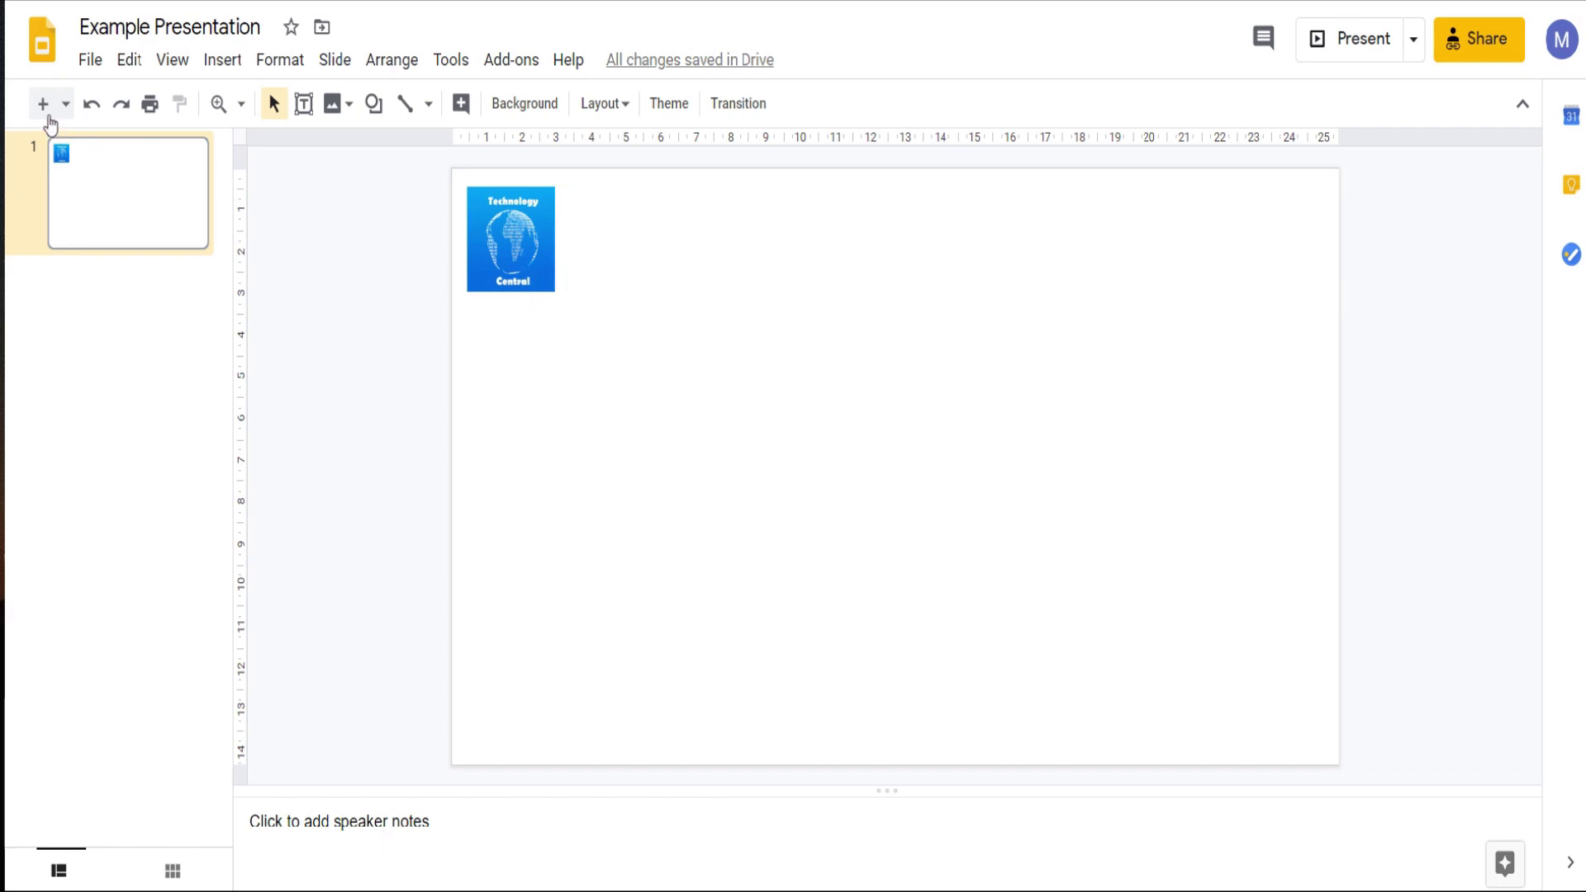
pyautogui.click(43, 103)
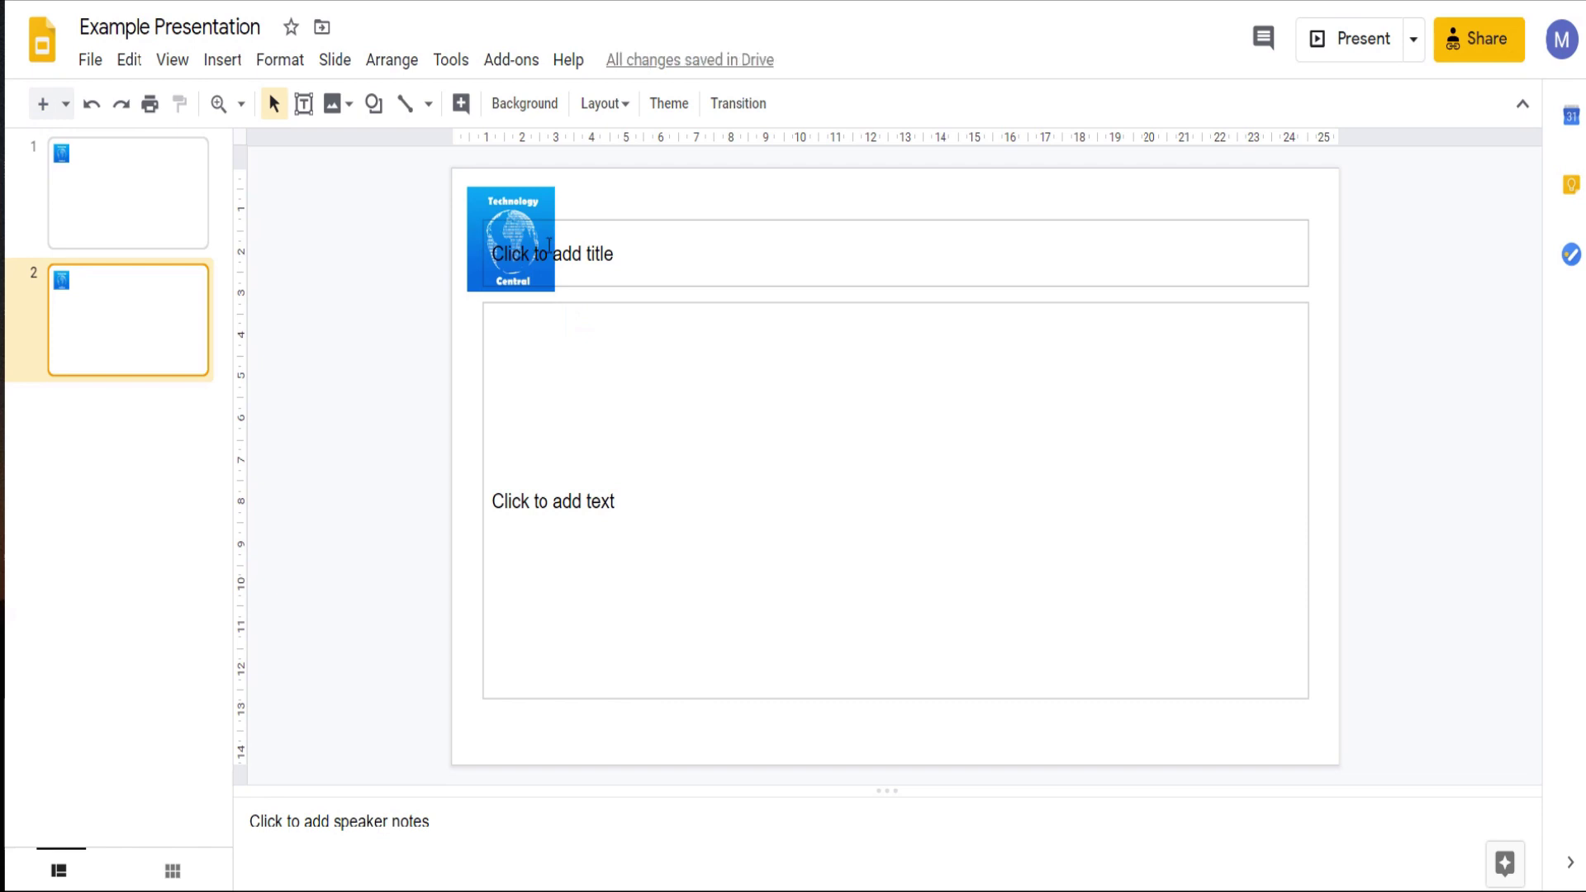
pyautogui.hotkey('ctrl', 'z')
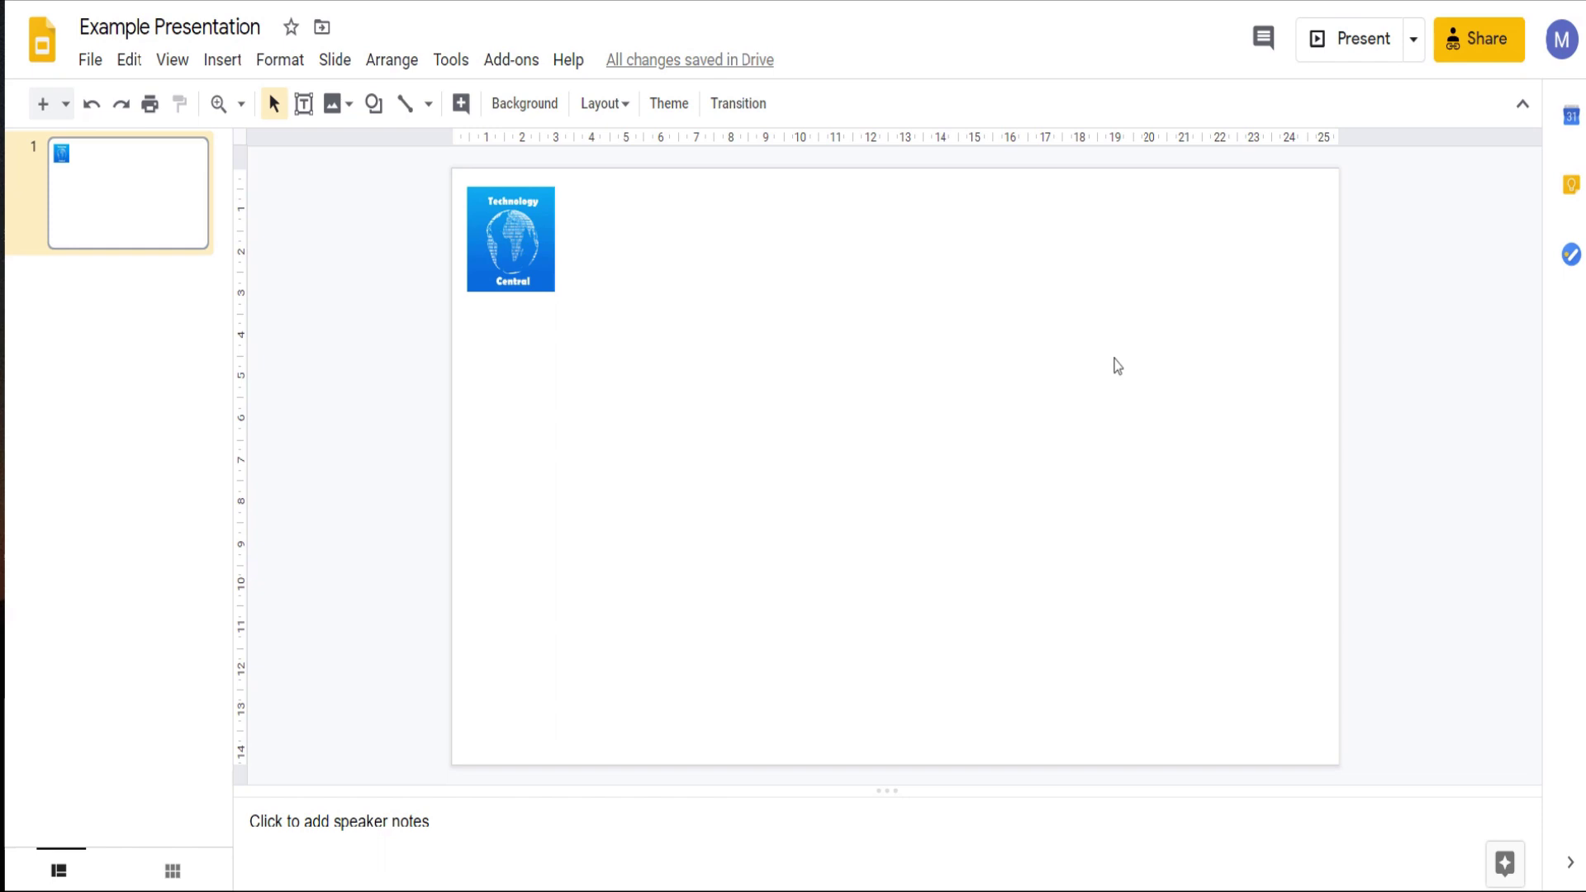
# Step: Reopen Edit master and add Custom Layout 1 after the Main point layout
pyautogui.click(339, 62)
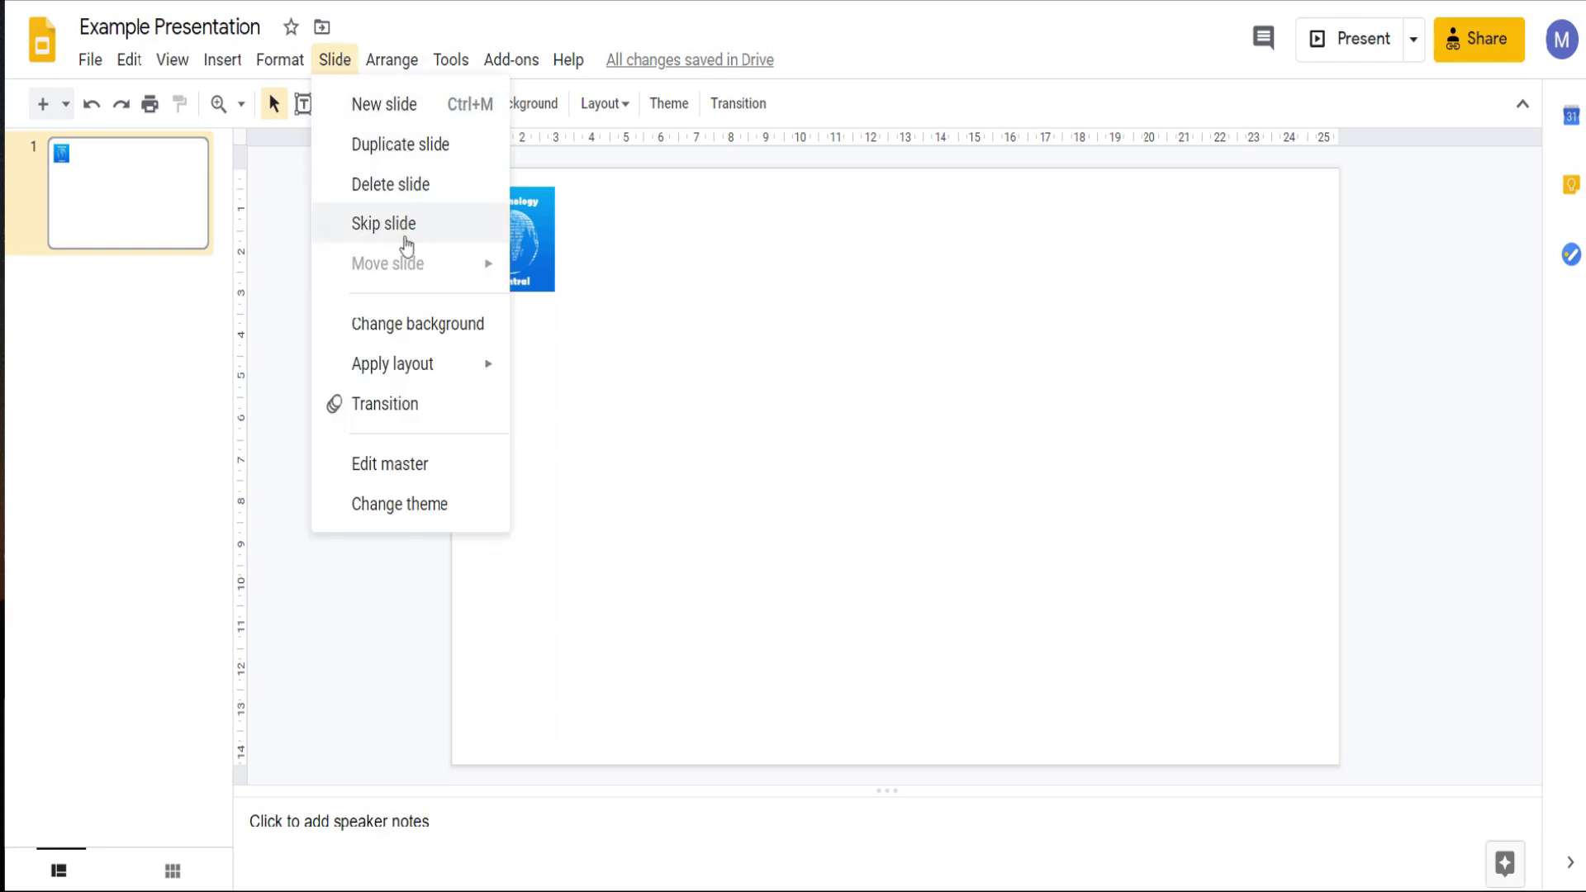
pyautogui.click(398, 469)
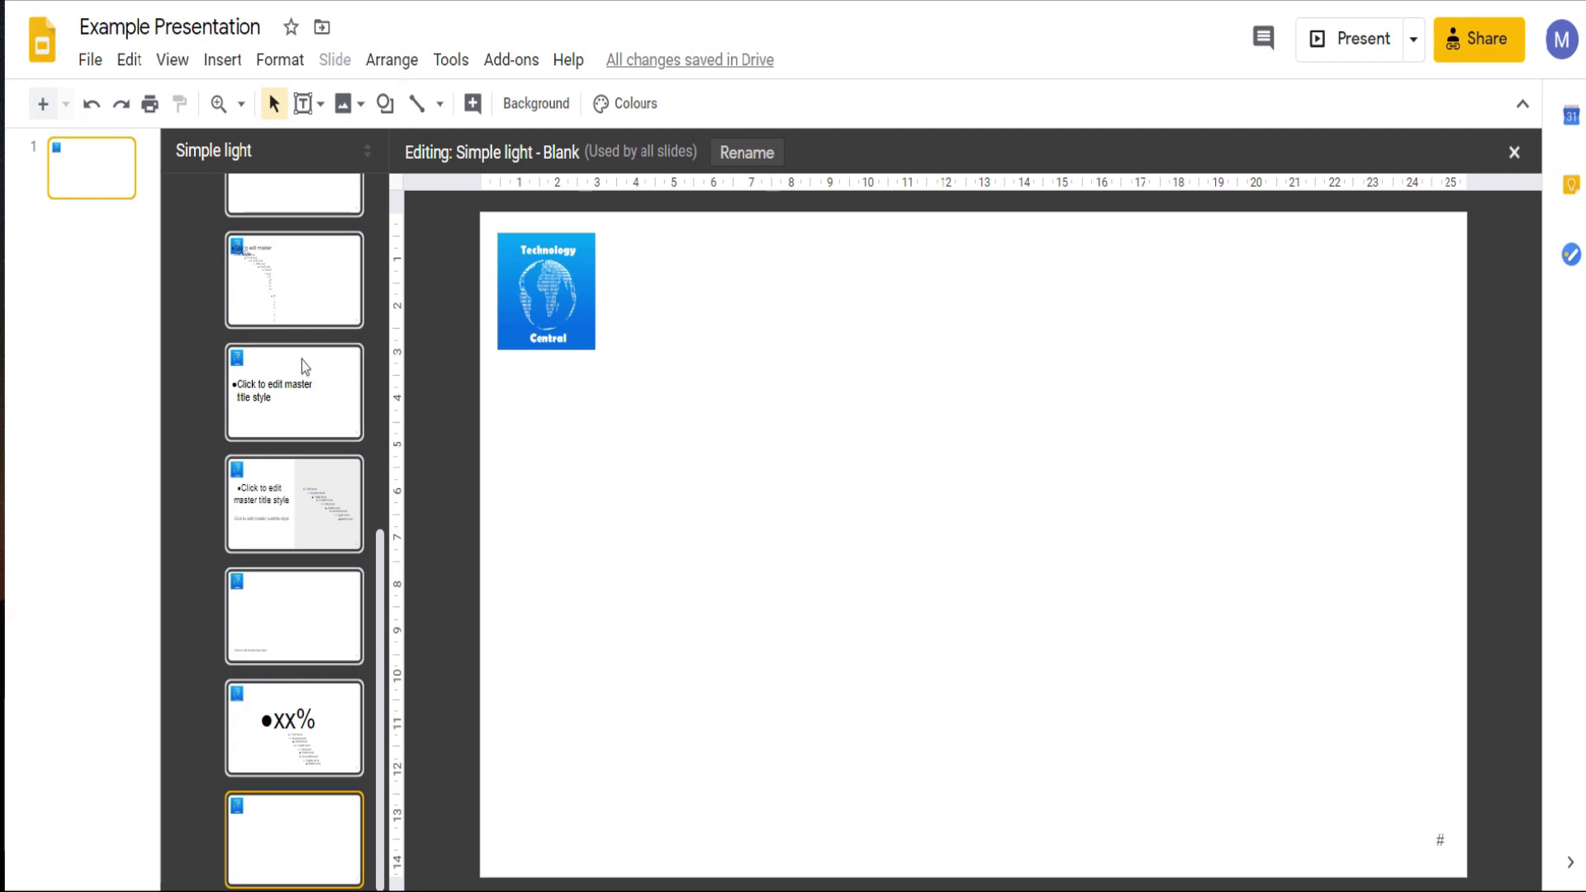
pyautogui.scroll(8, 302, 358)
pyautogui.scroll(-3, 326, 363)
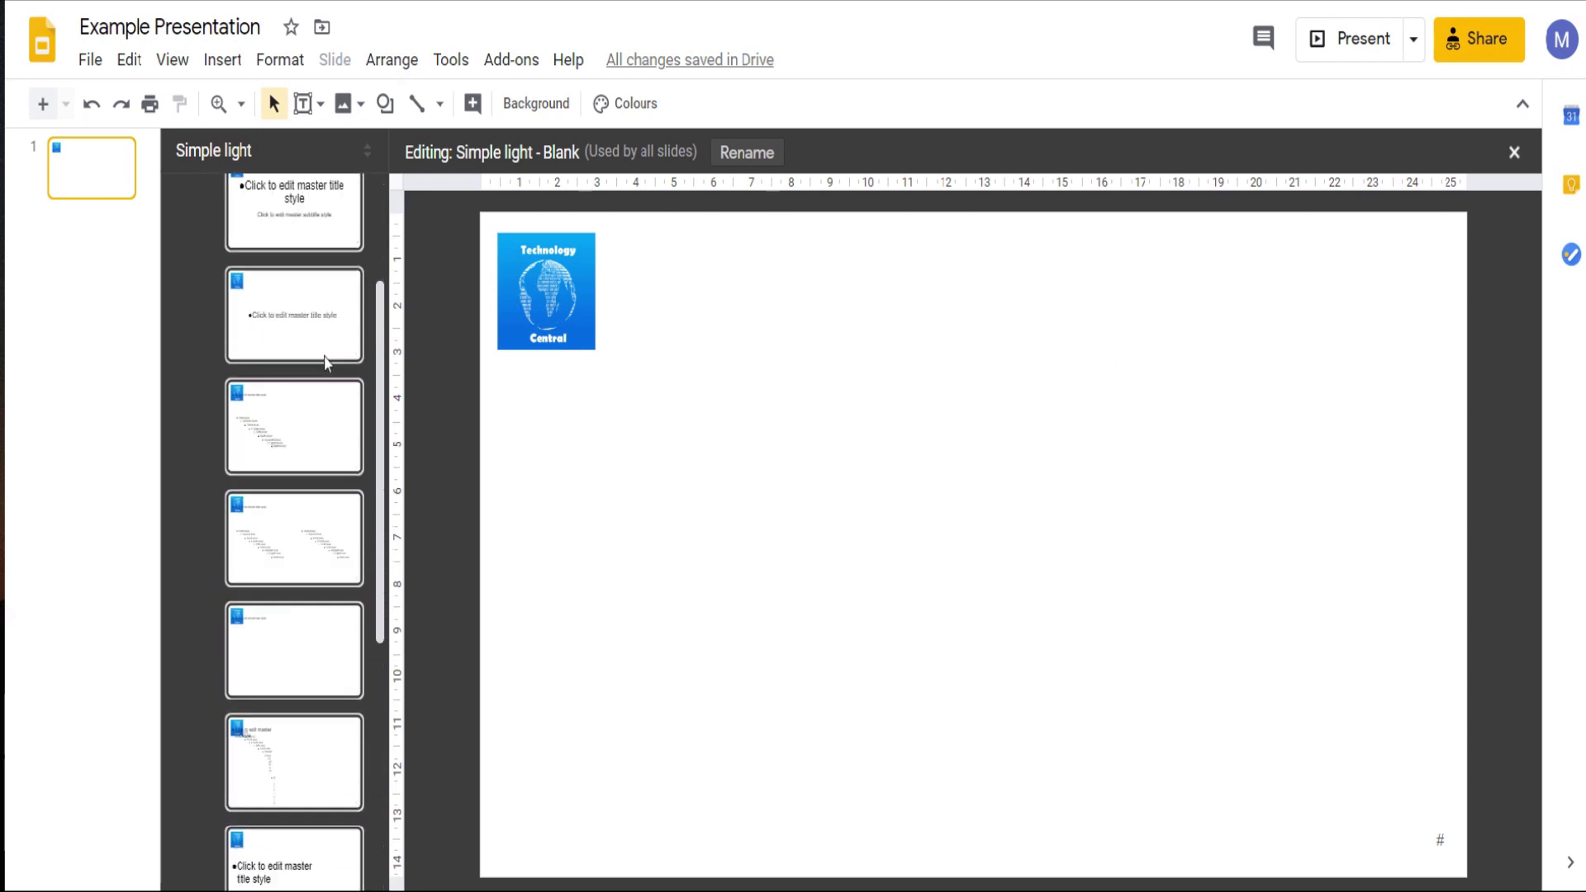
pyautogui.scroll(-5, 302, 349)
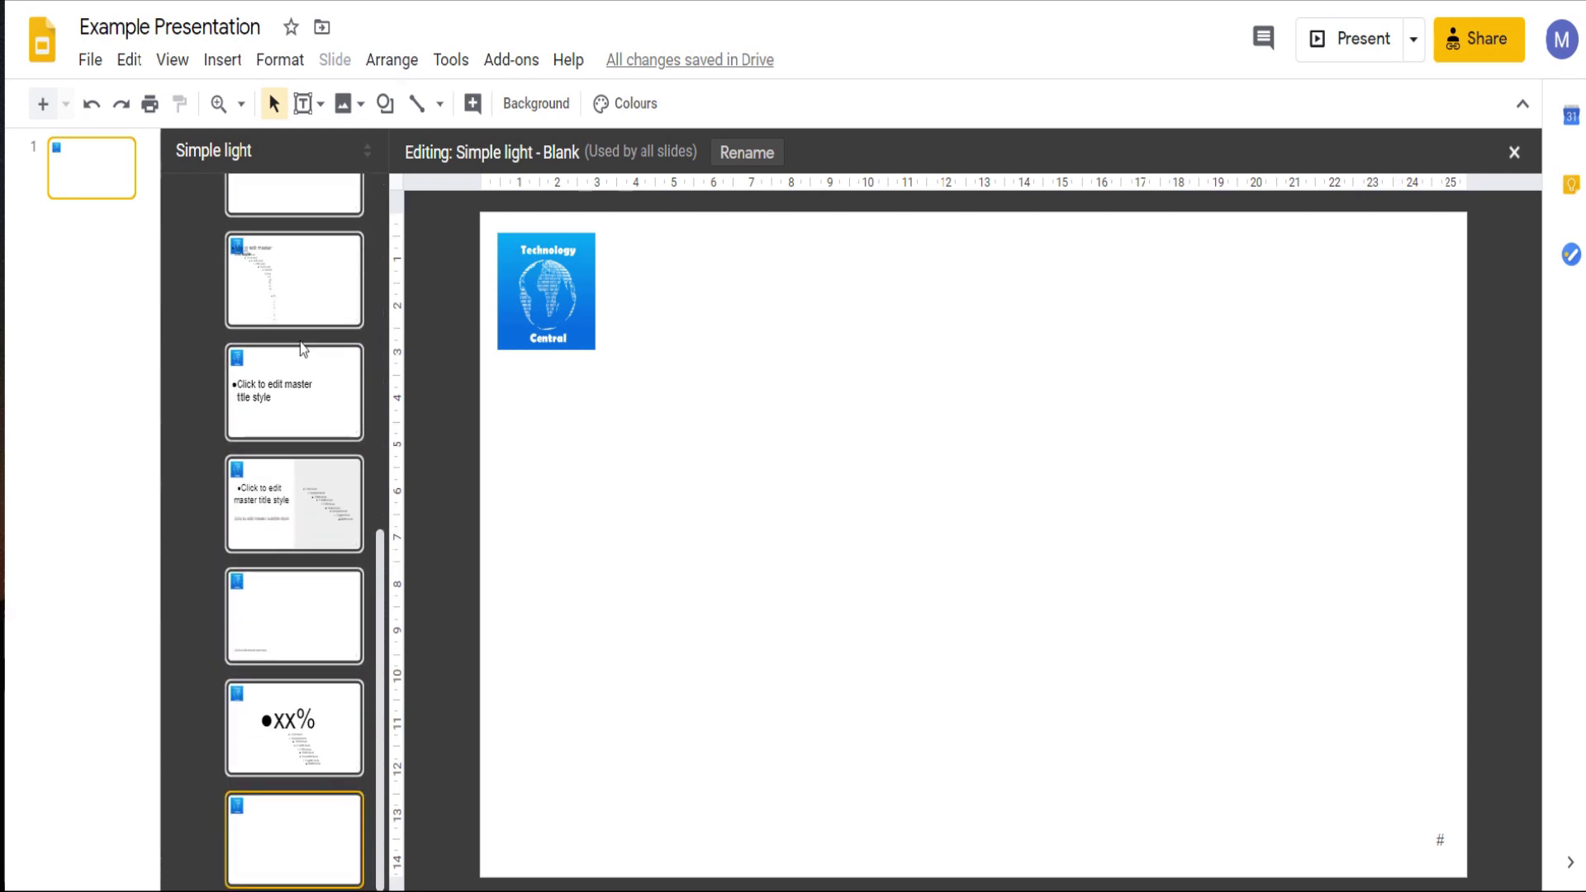
pyautogui.rightClick(293, 418)
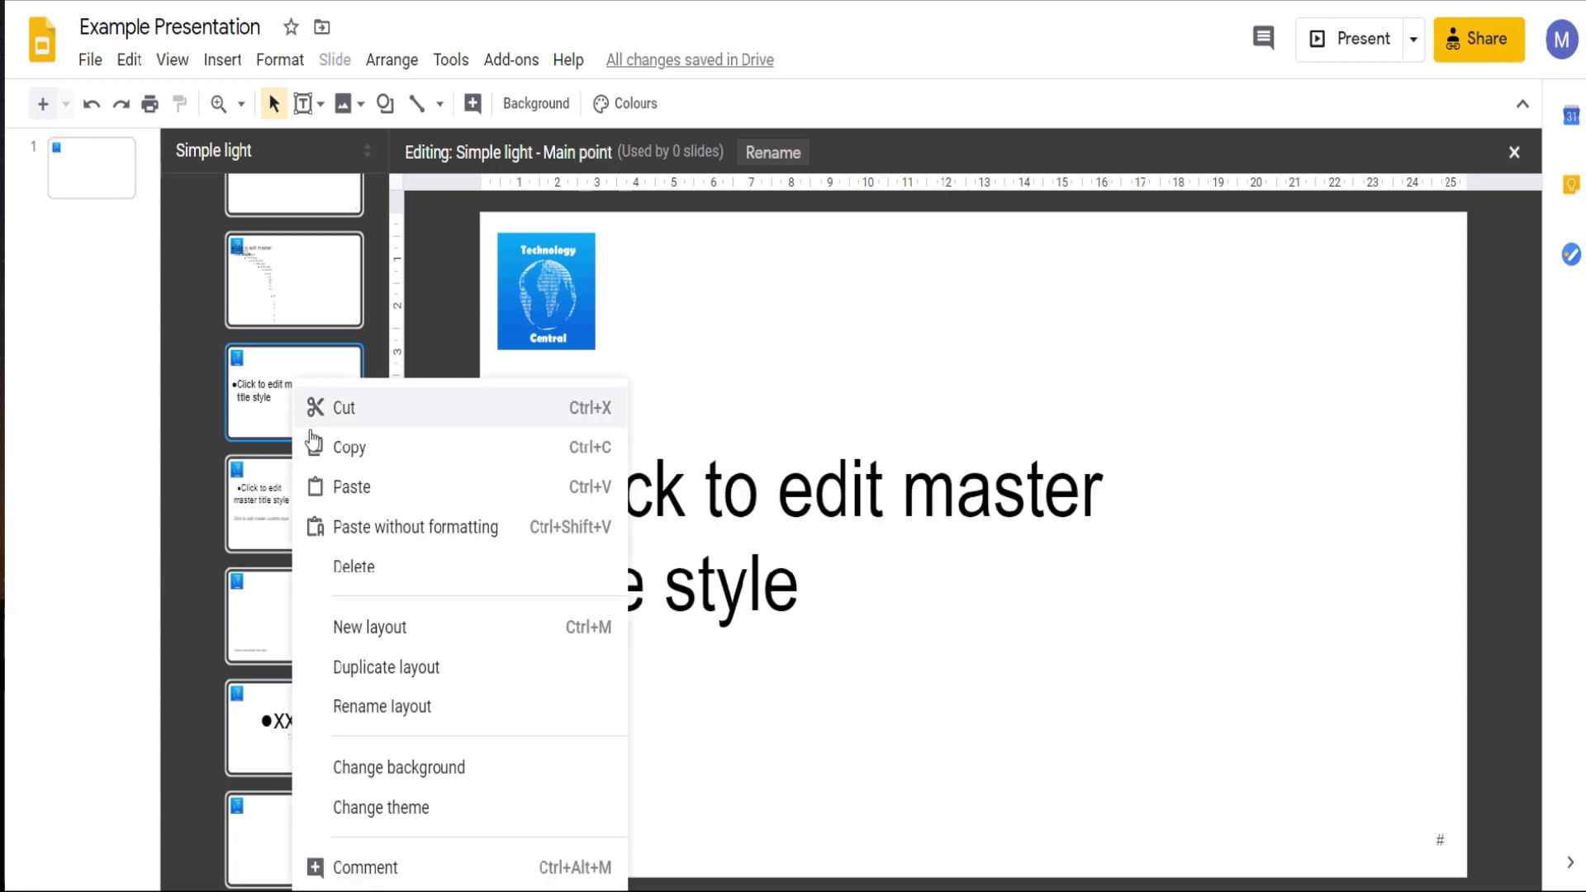
pyautogui.click(432, 628)
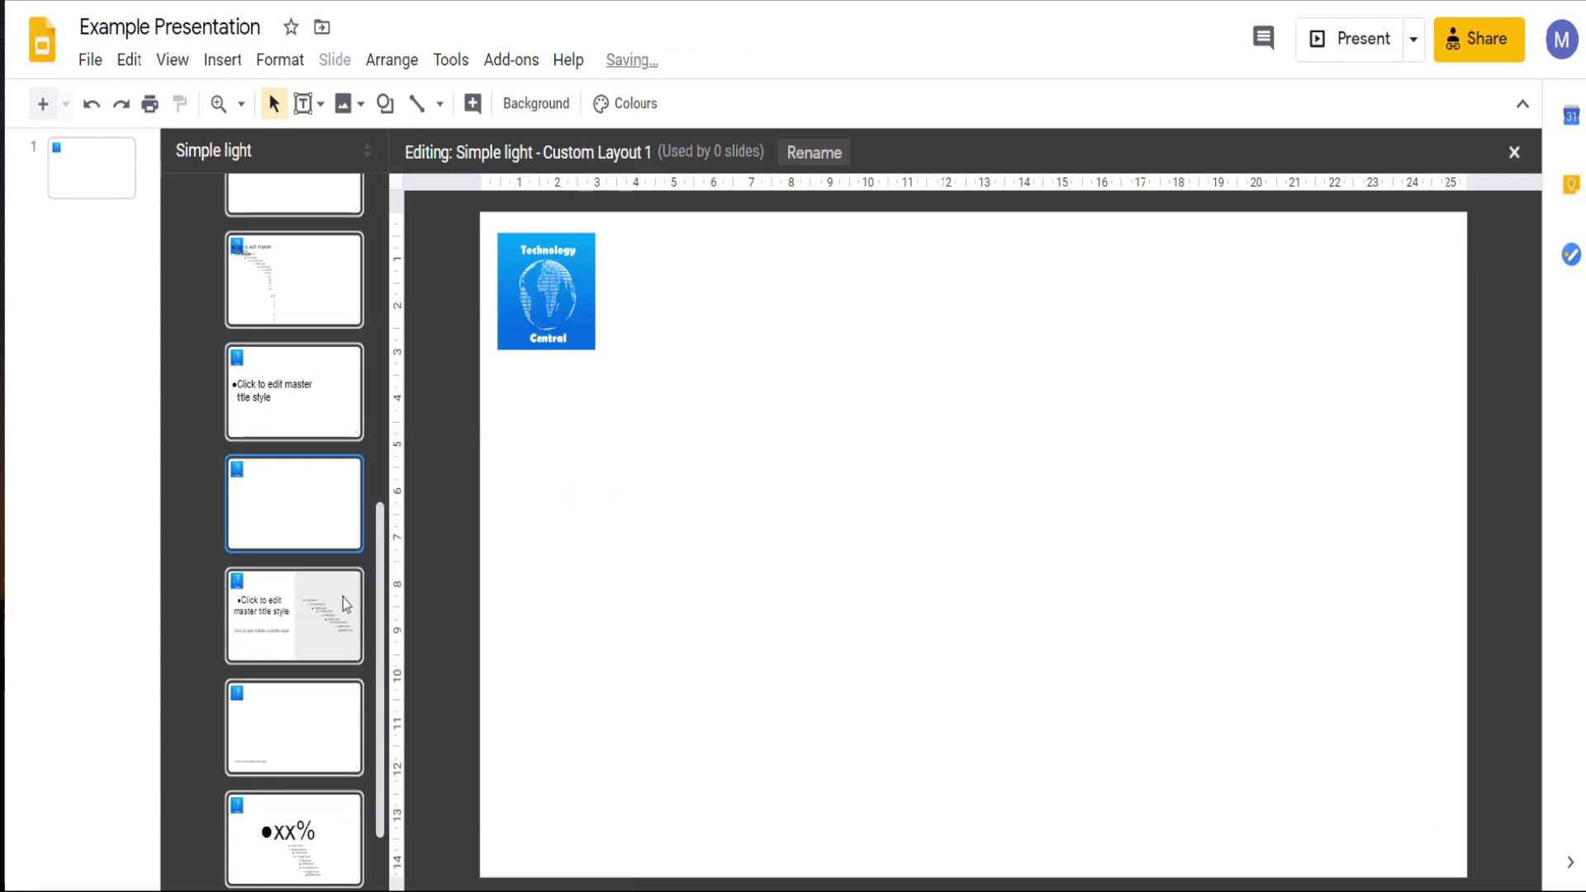
pyautogui.scroll(-1, 344, 597)
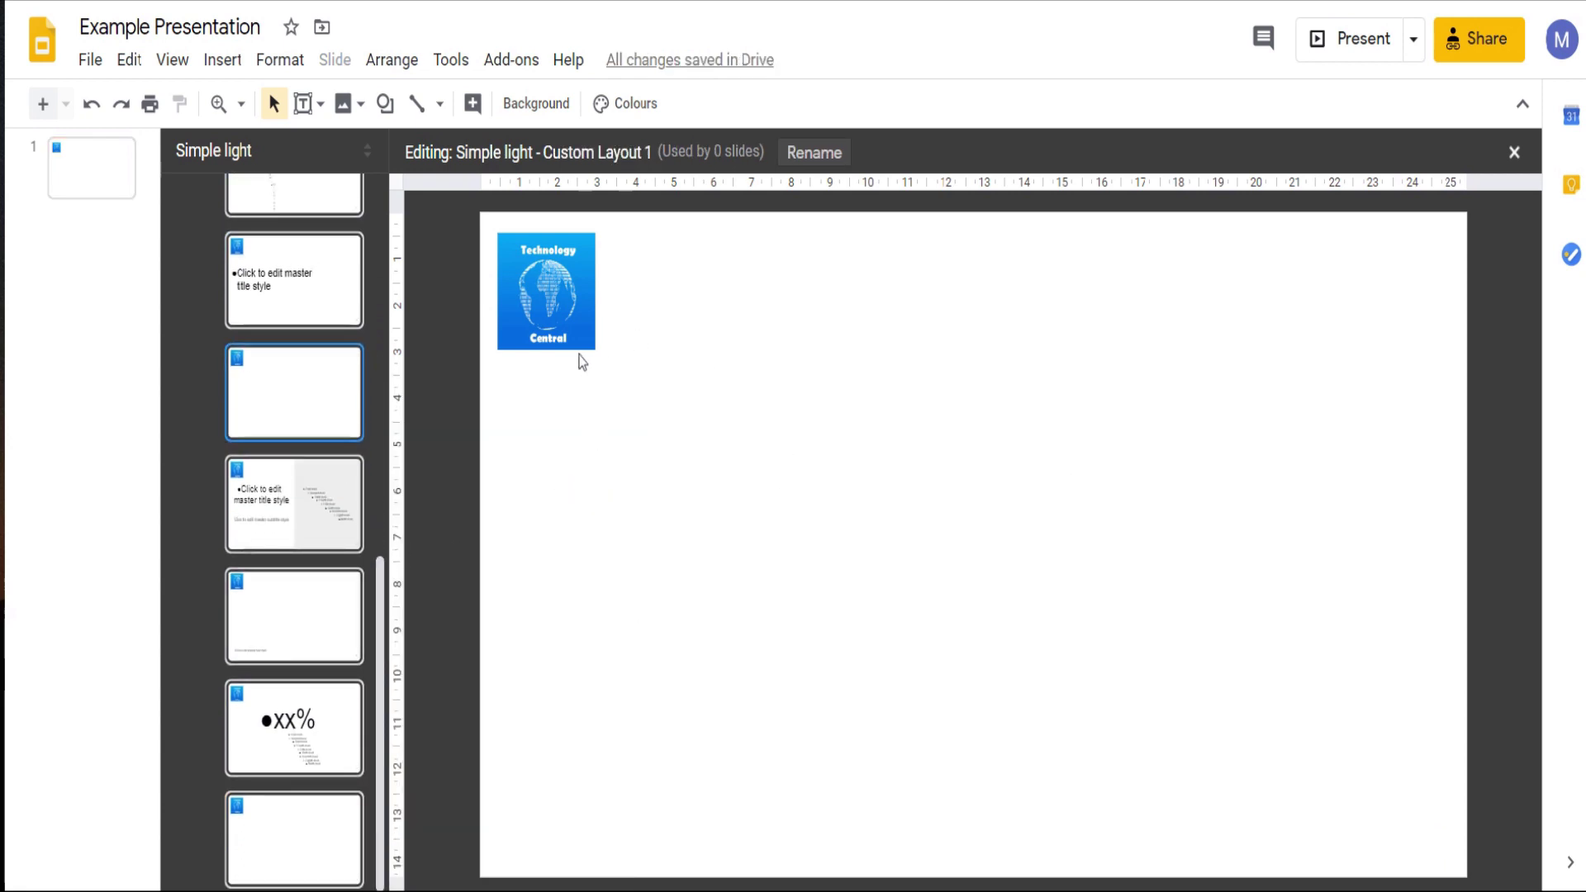
# Step: Rename Custom Layout 1 to 'New Layout'
pyautogui.click(805, 145)
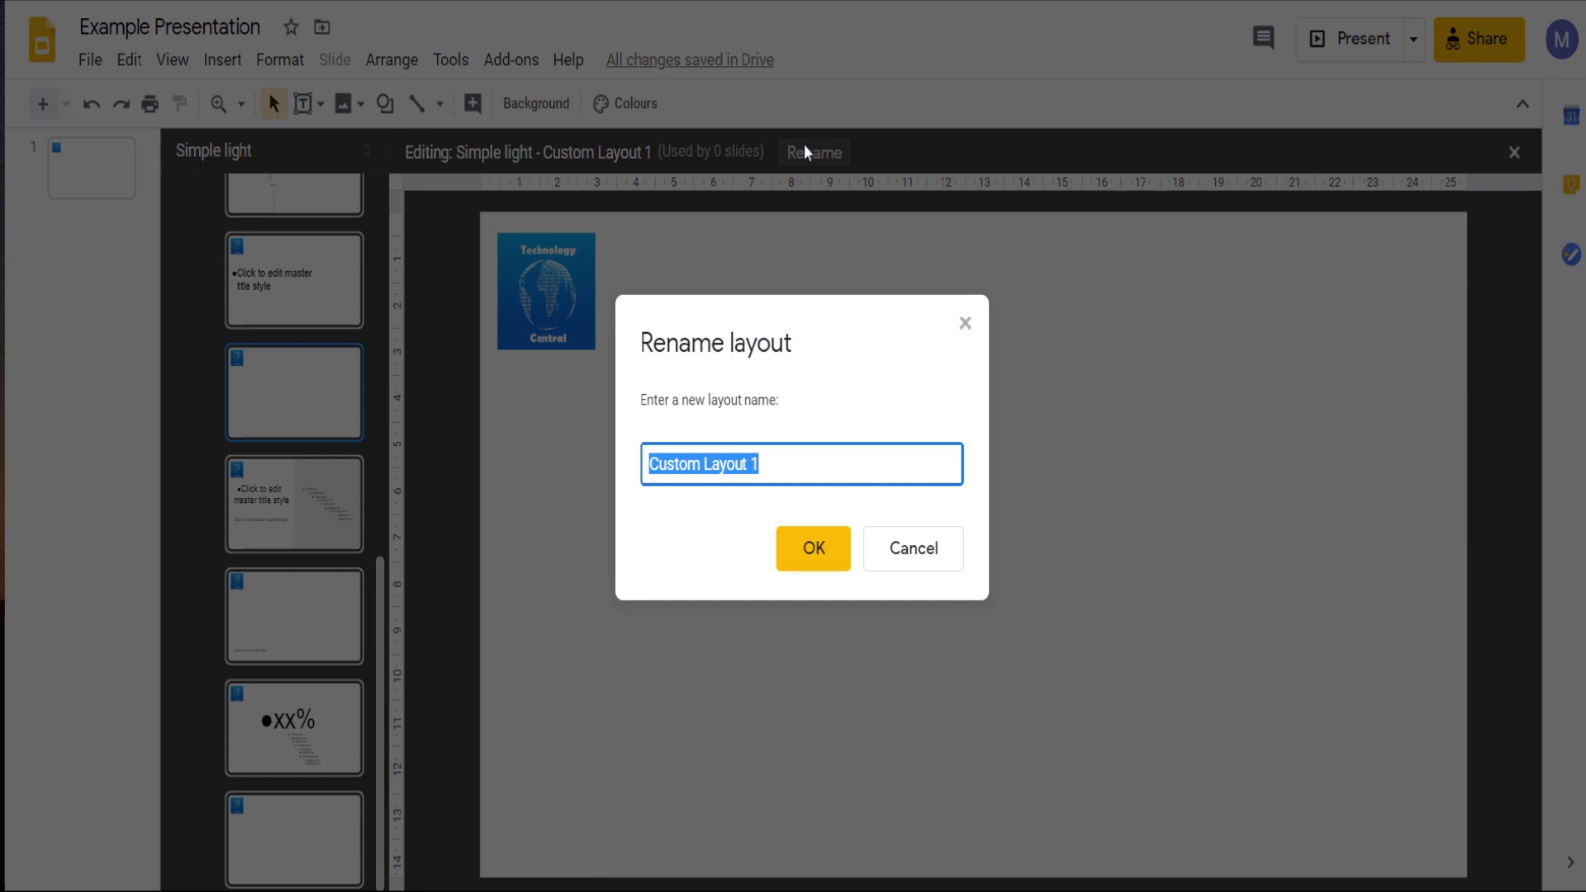
pyautogui.write('New')
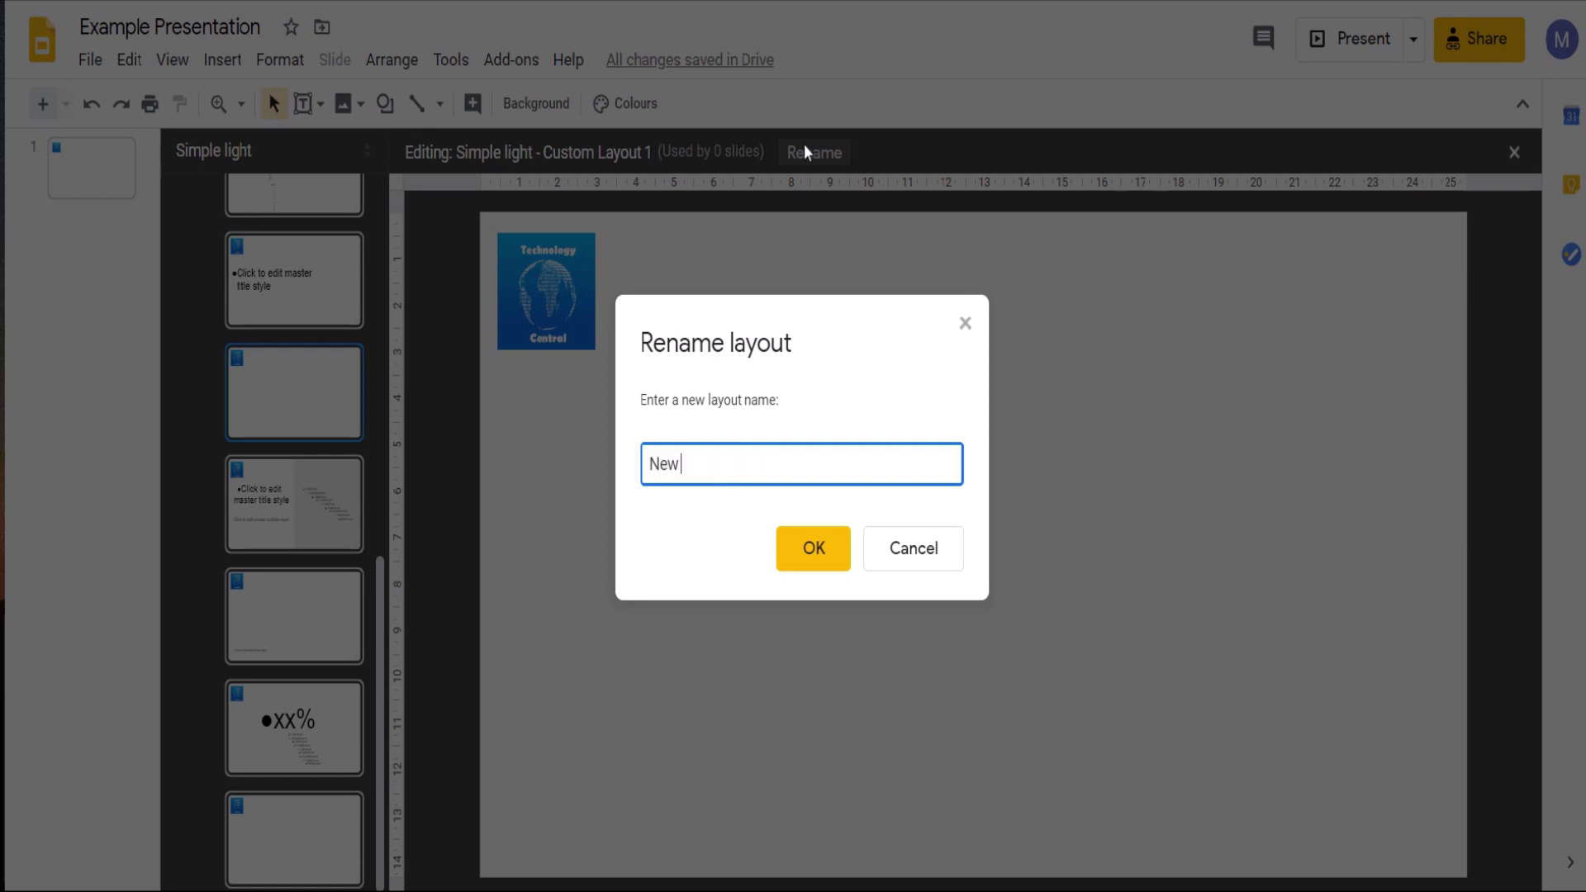
pyautogui.write(' Layout')
pyautogui.click(816, 560)
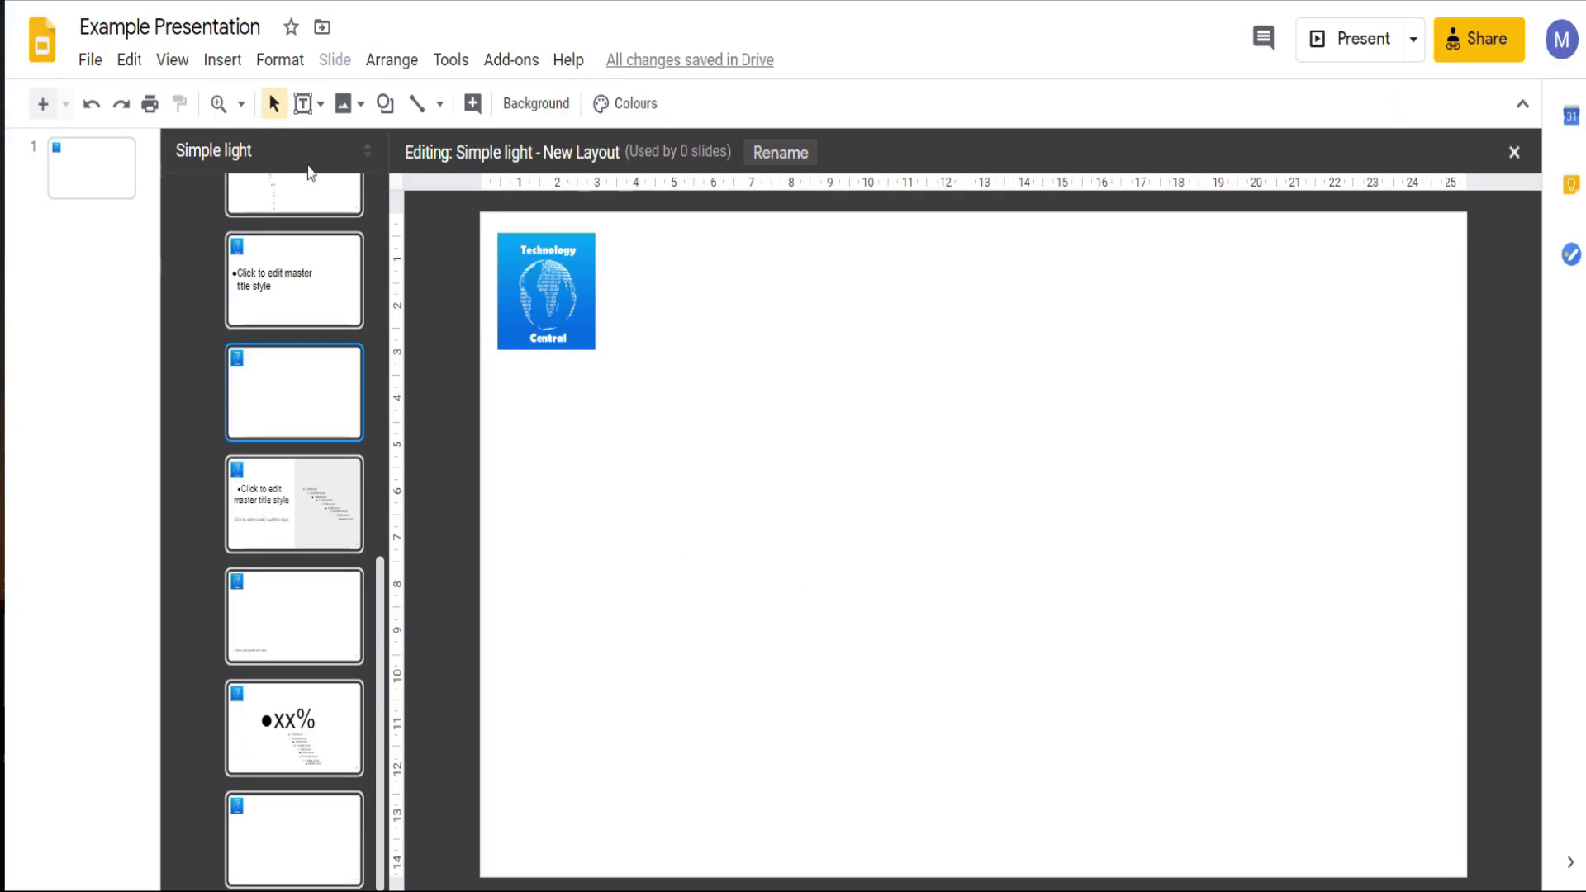
# Step: Draw a body text placeholder mid-slide below the logo on New Layout
pyautogui.click(301, 111)
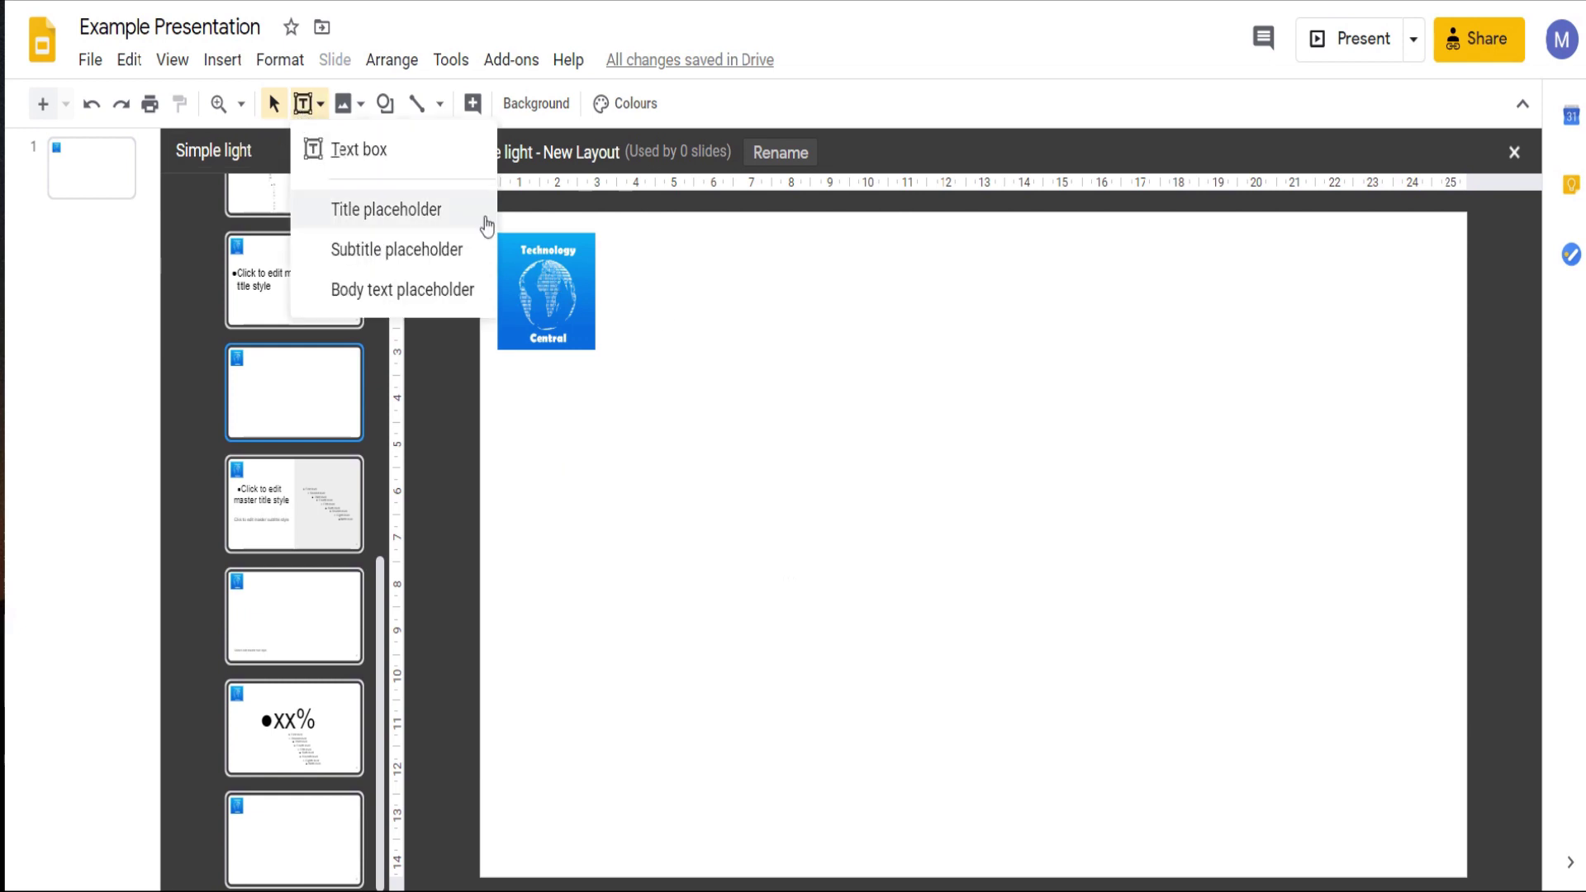
pyautogui.click(427, 290)
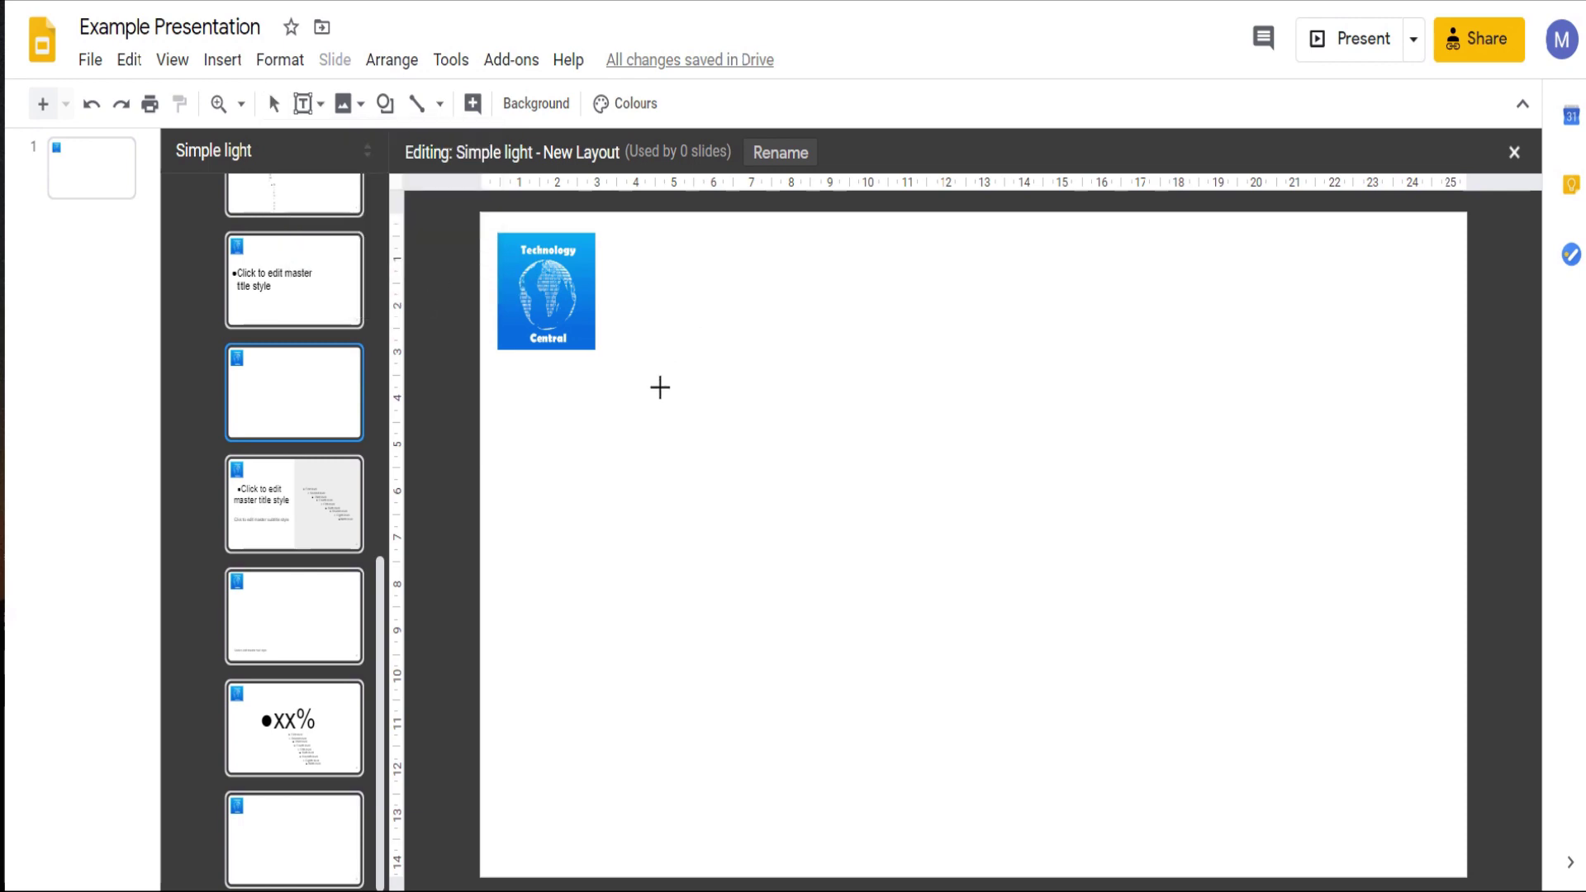
pyautogui.moveTo(661, 392); pyautogui.dragTo(1228, 718)
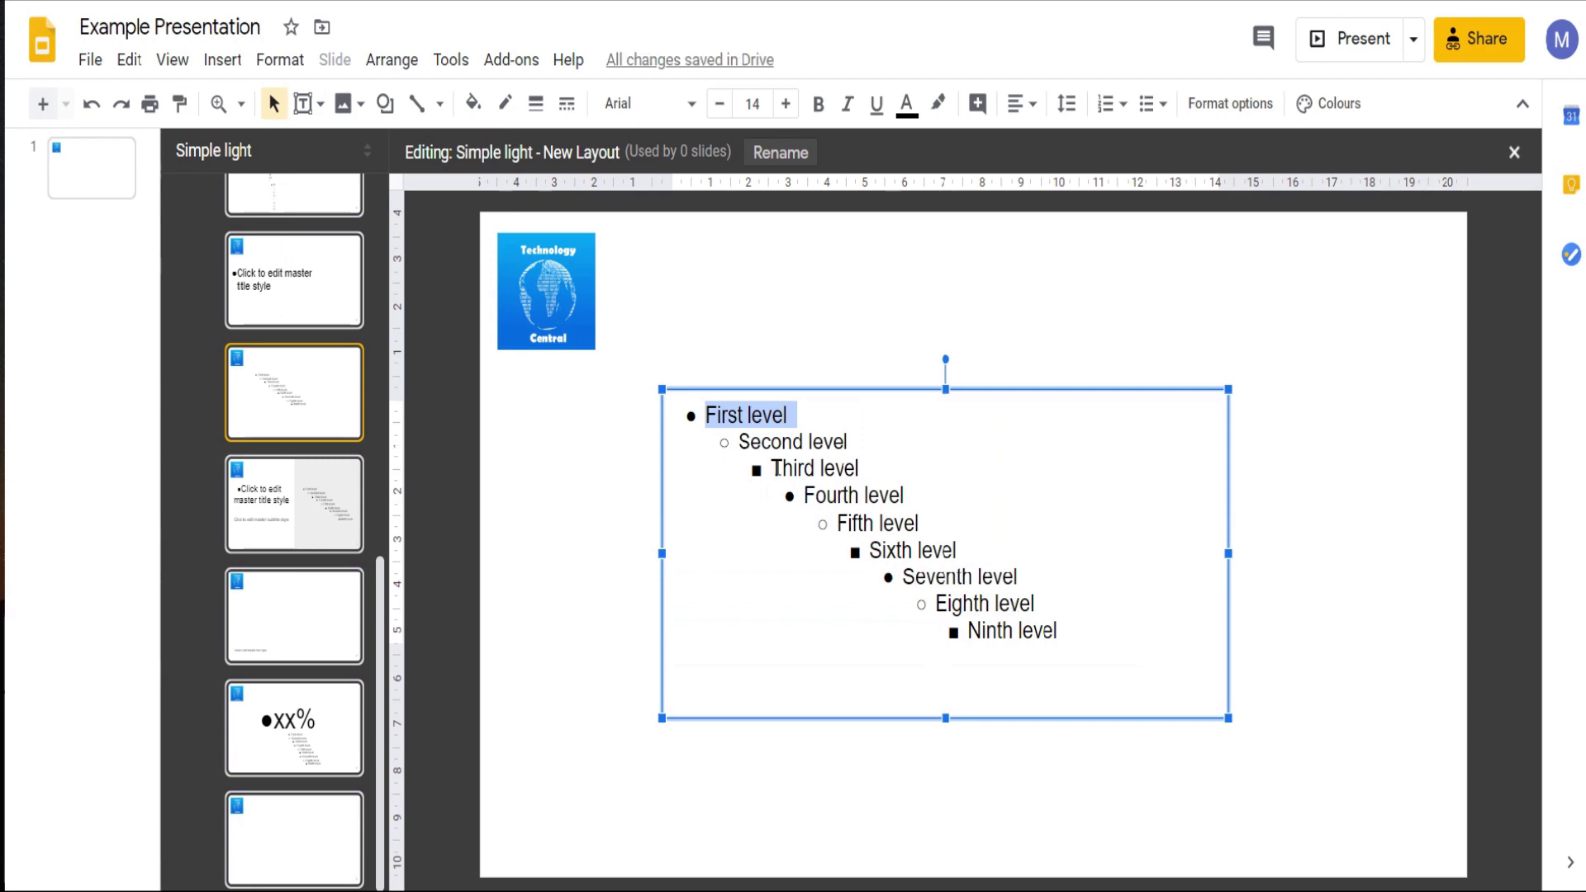
pyautogui.click(653, 337)
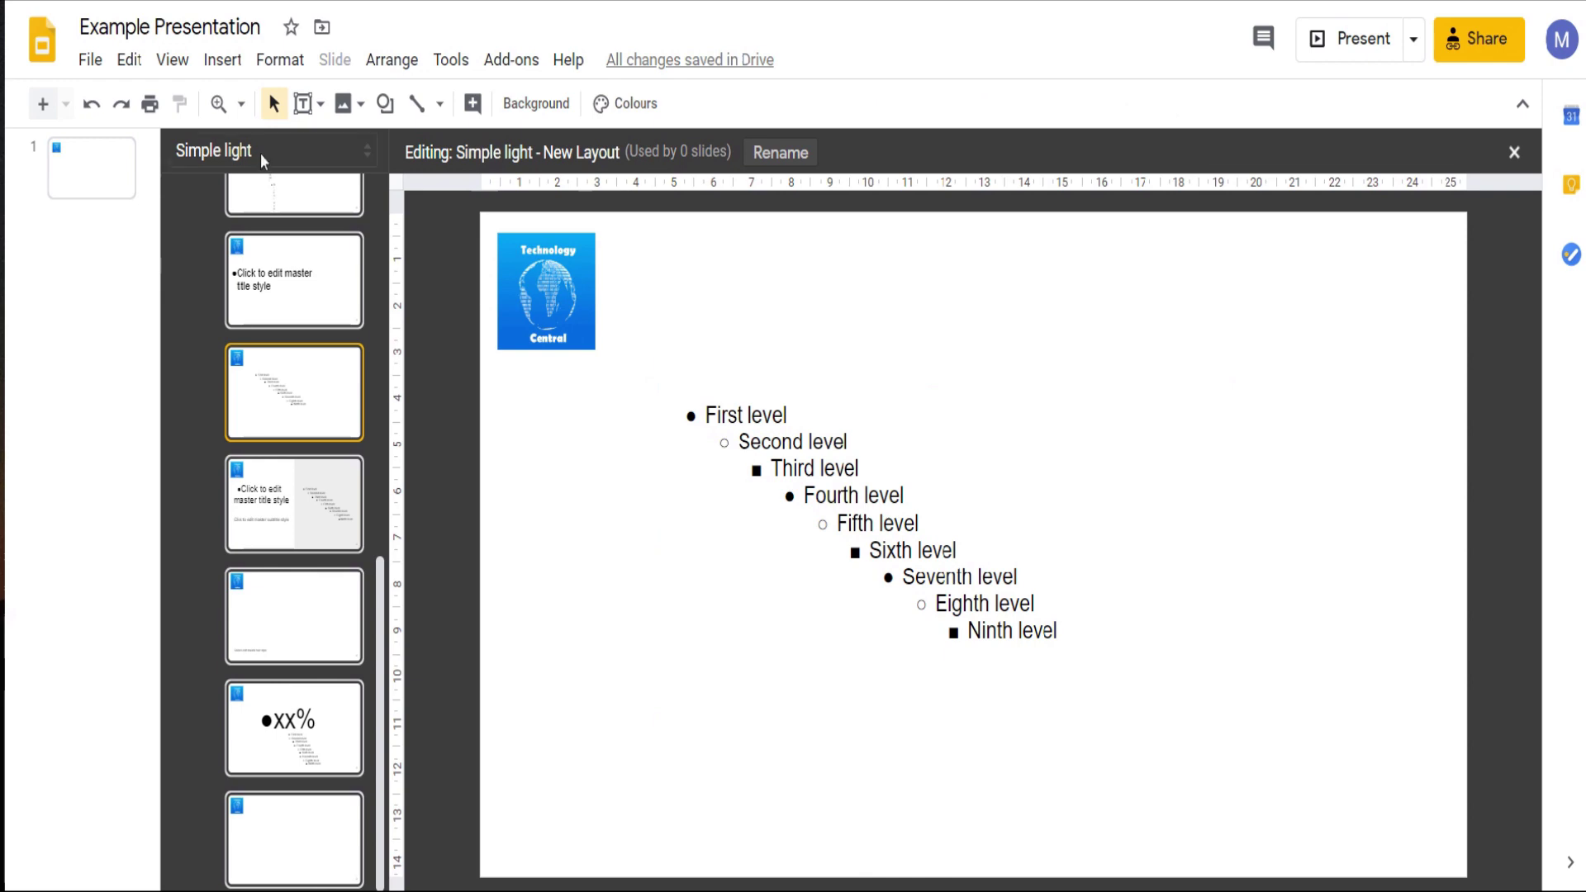
pyautogui.click(320, 103)
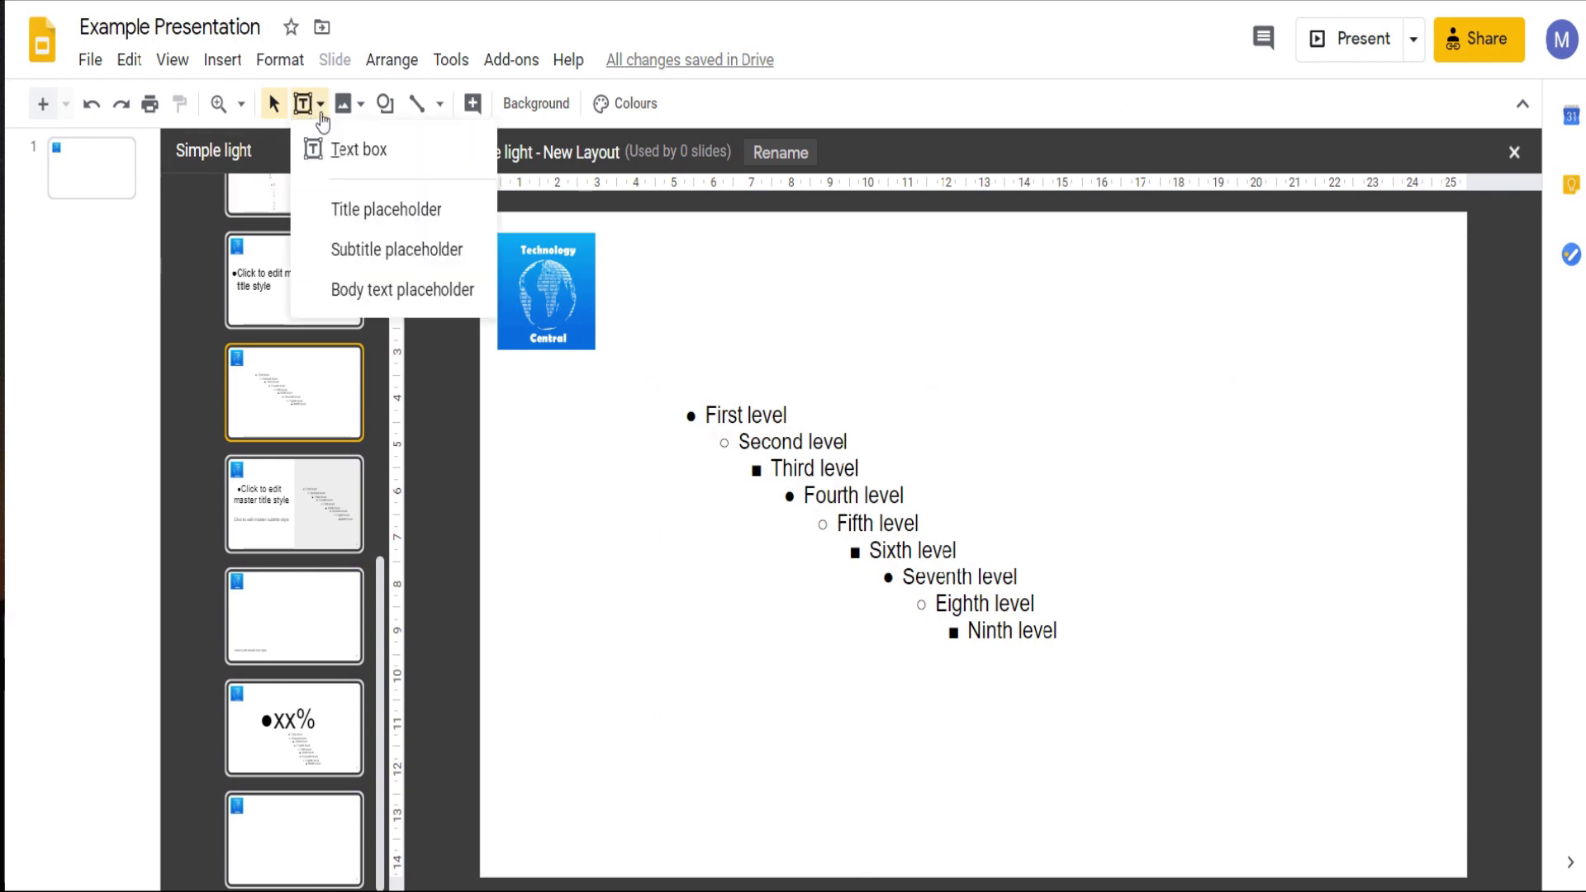
# Step: Add a text box reading 'Name:' just right of the logo
pyautogui.click(340, 163)
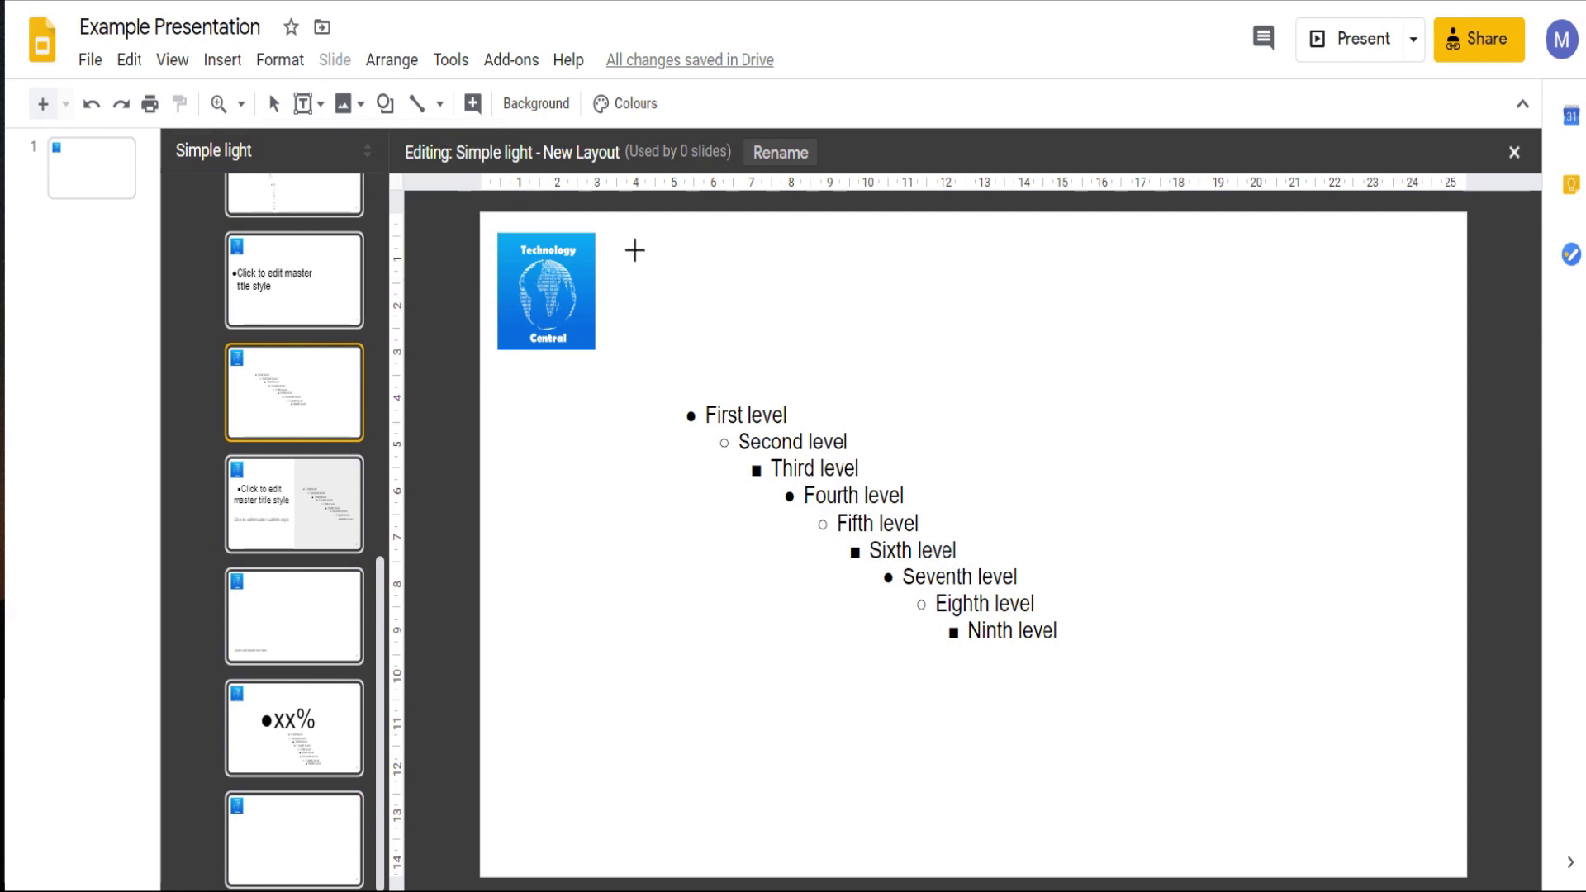
pyautogui.moveTo(625, 235); pyautogui.dragTo(1077, 347)
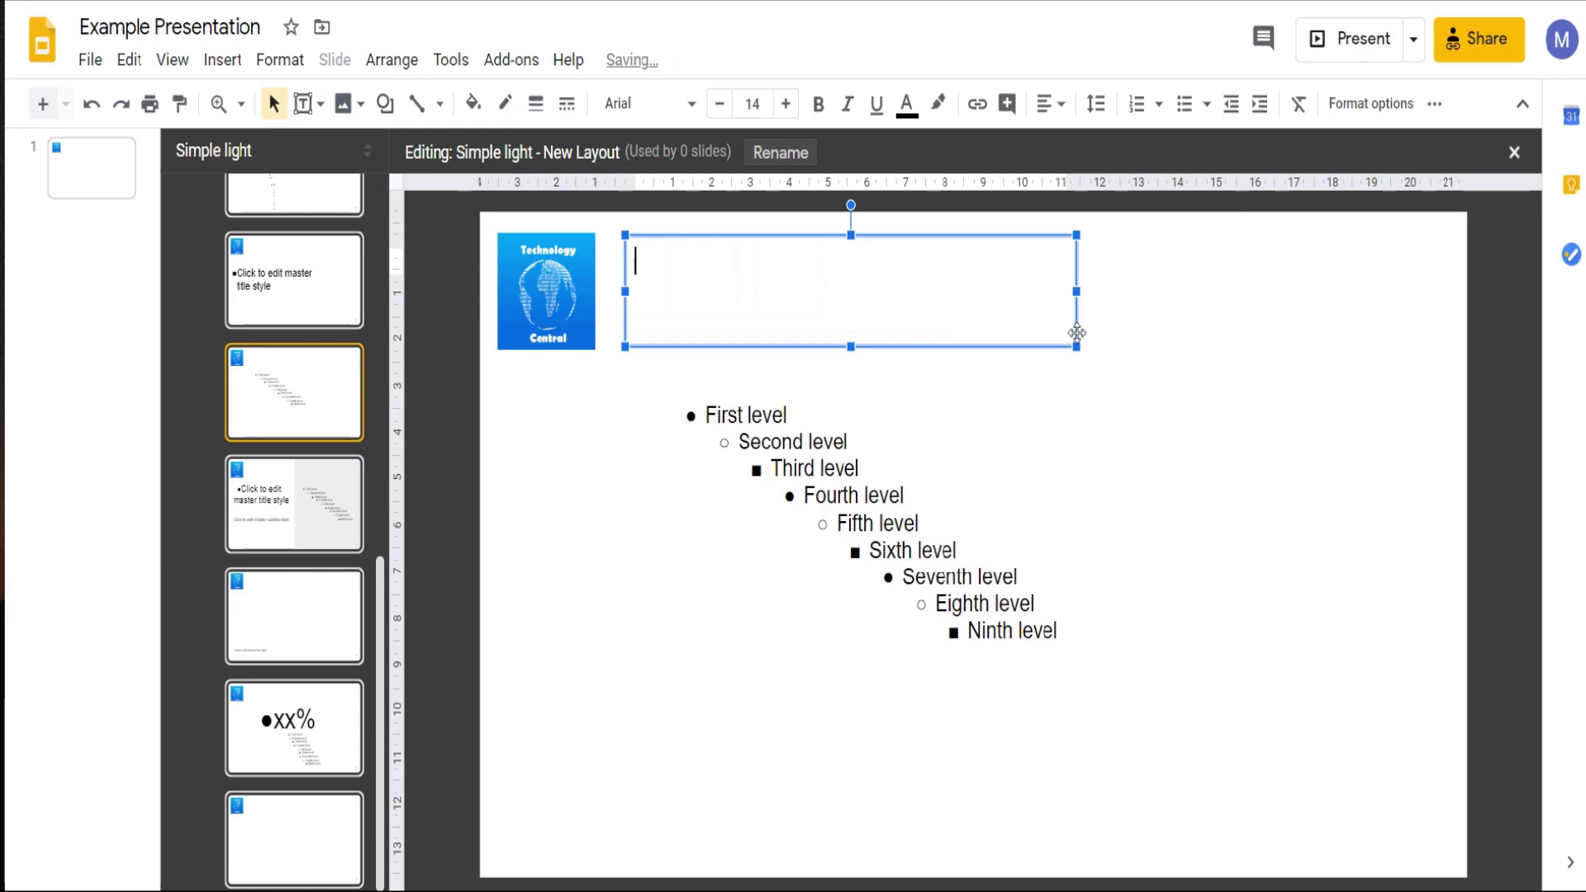
pyautogui.write('Name:')
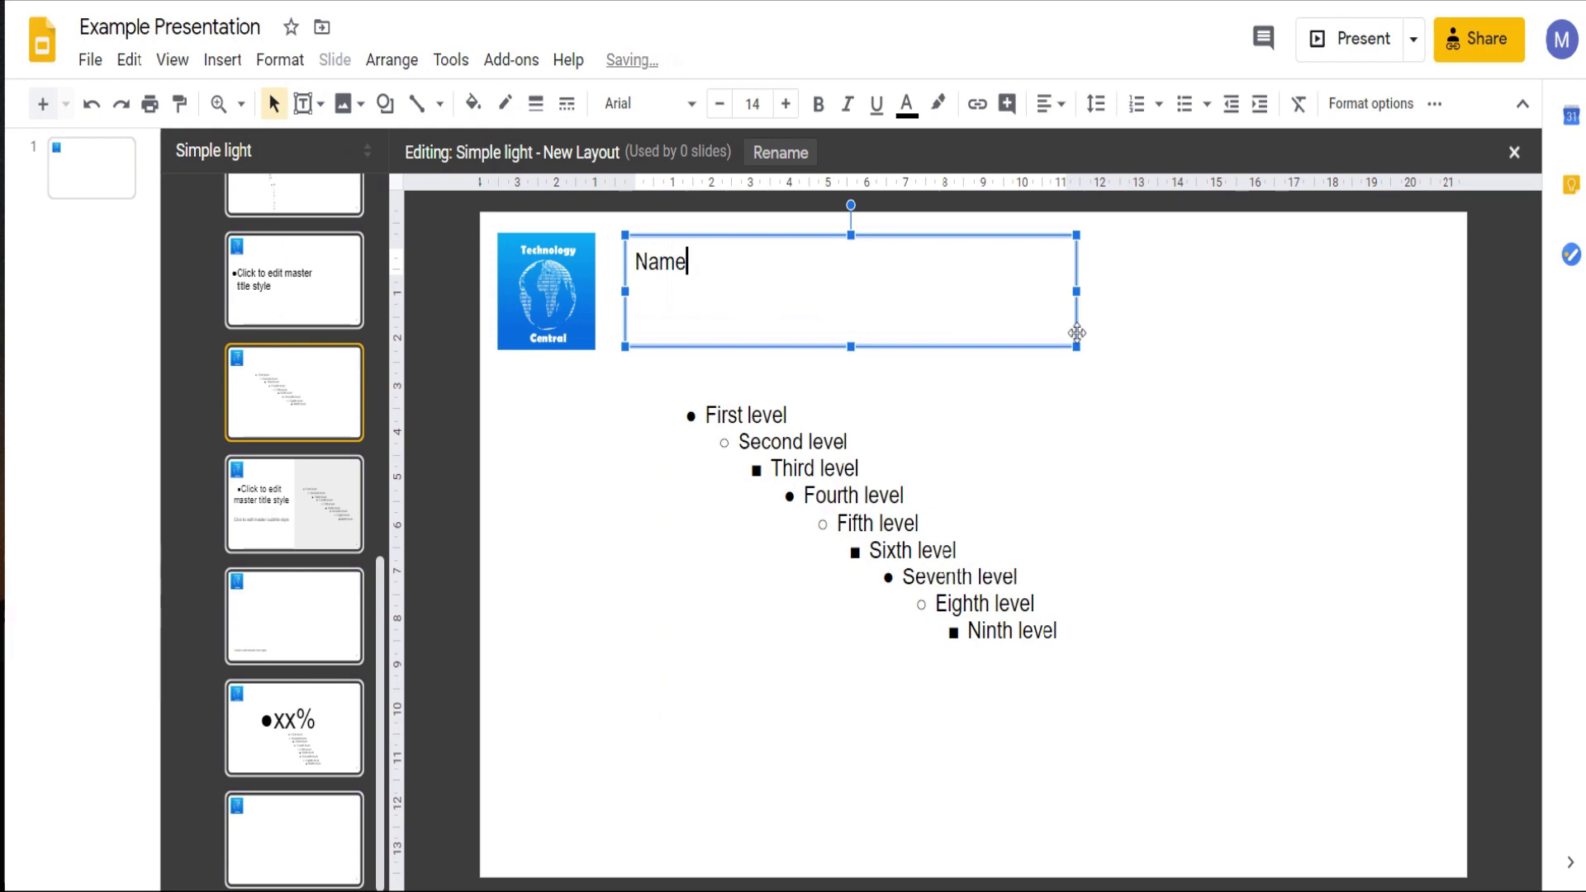
pyautogui.click(1163, 368)
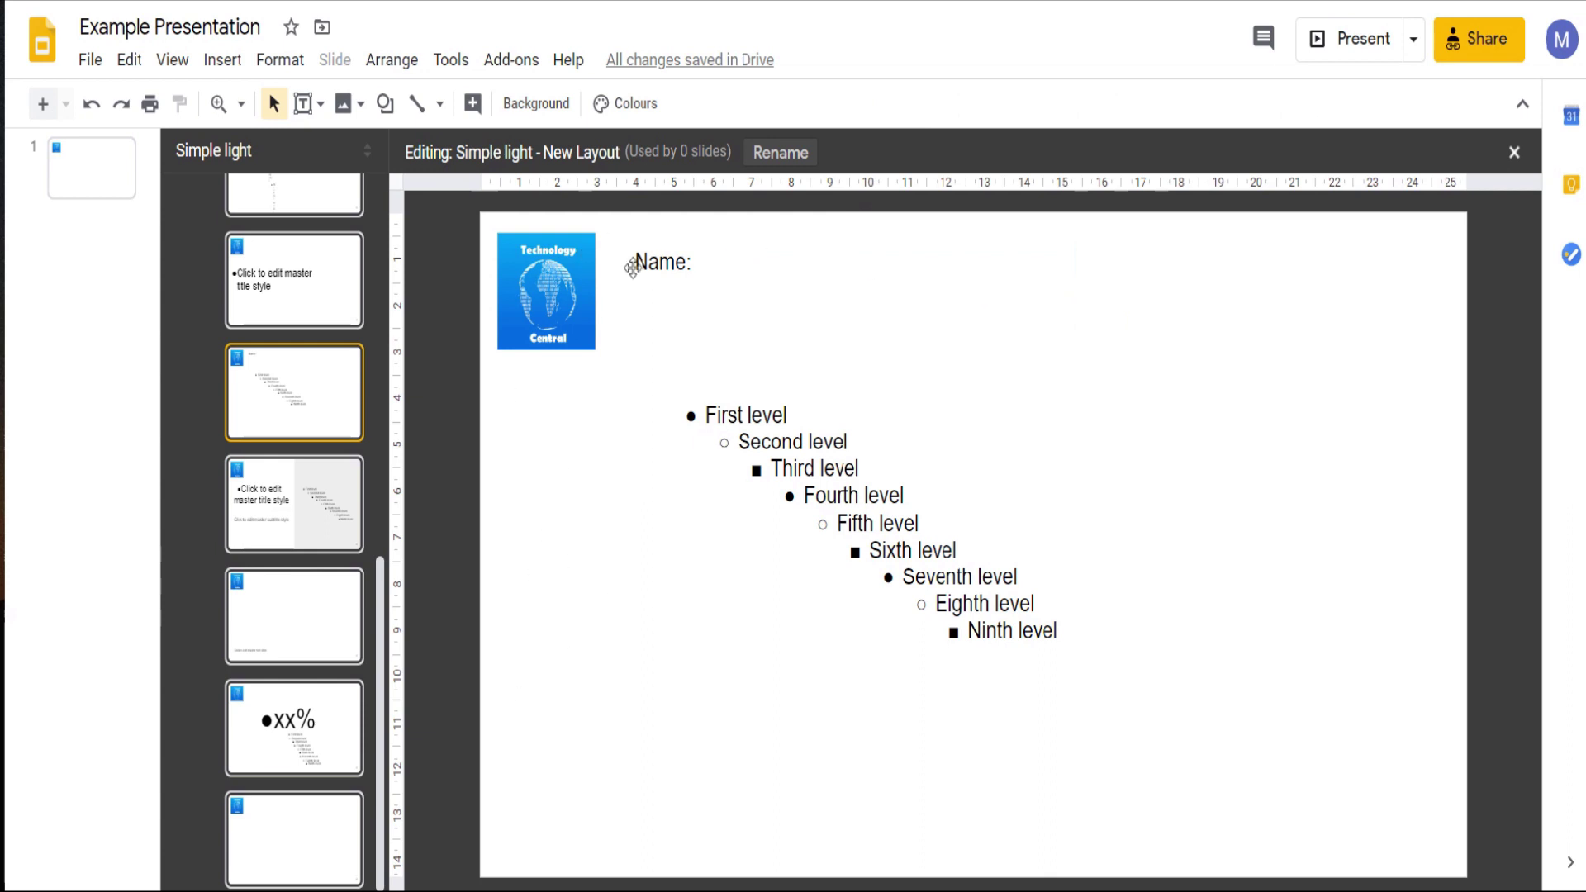
# Step: Insert a wide, short title placeholder beside 'Name:' and align it with the label
pyautogui.click(319, 104)
pyautogui.click(385, 209)
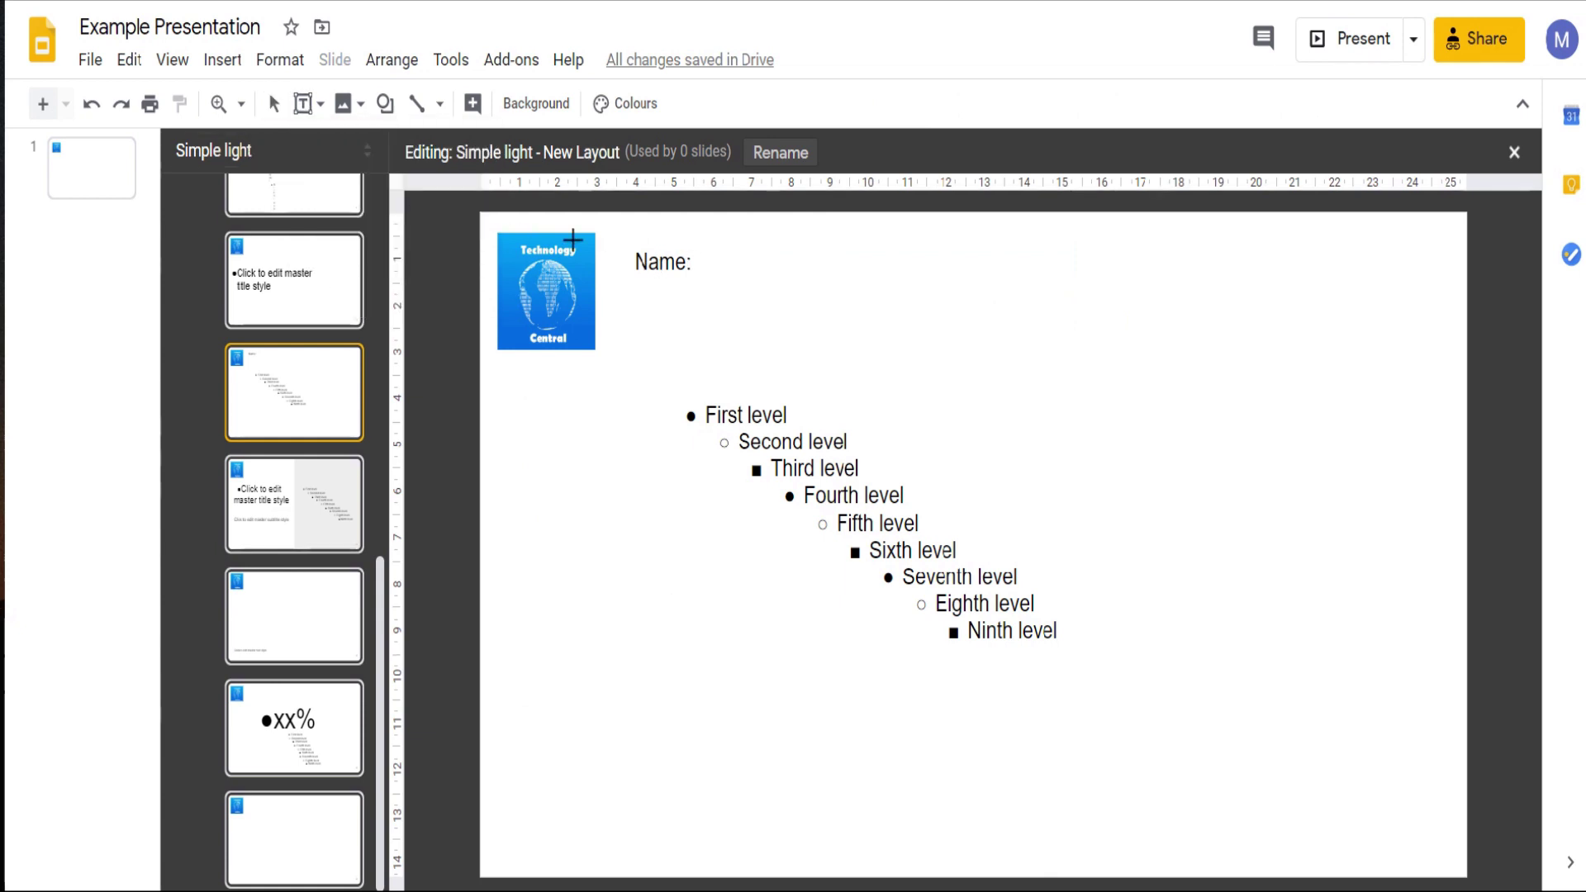
pyautogui.click(699, 255)
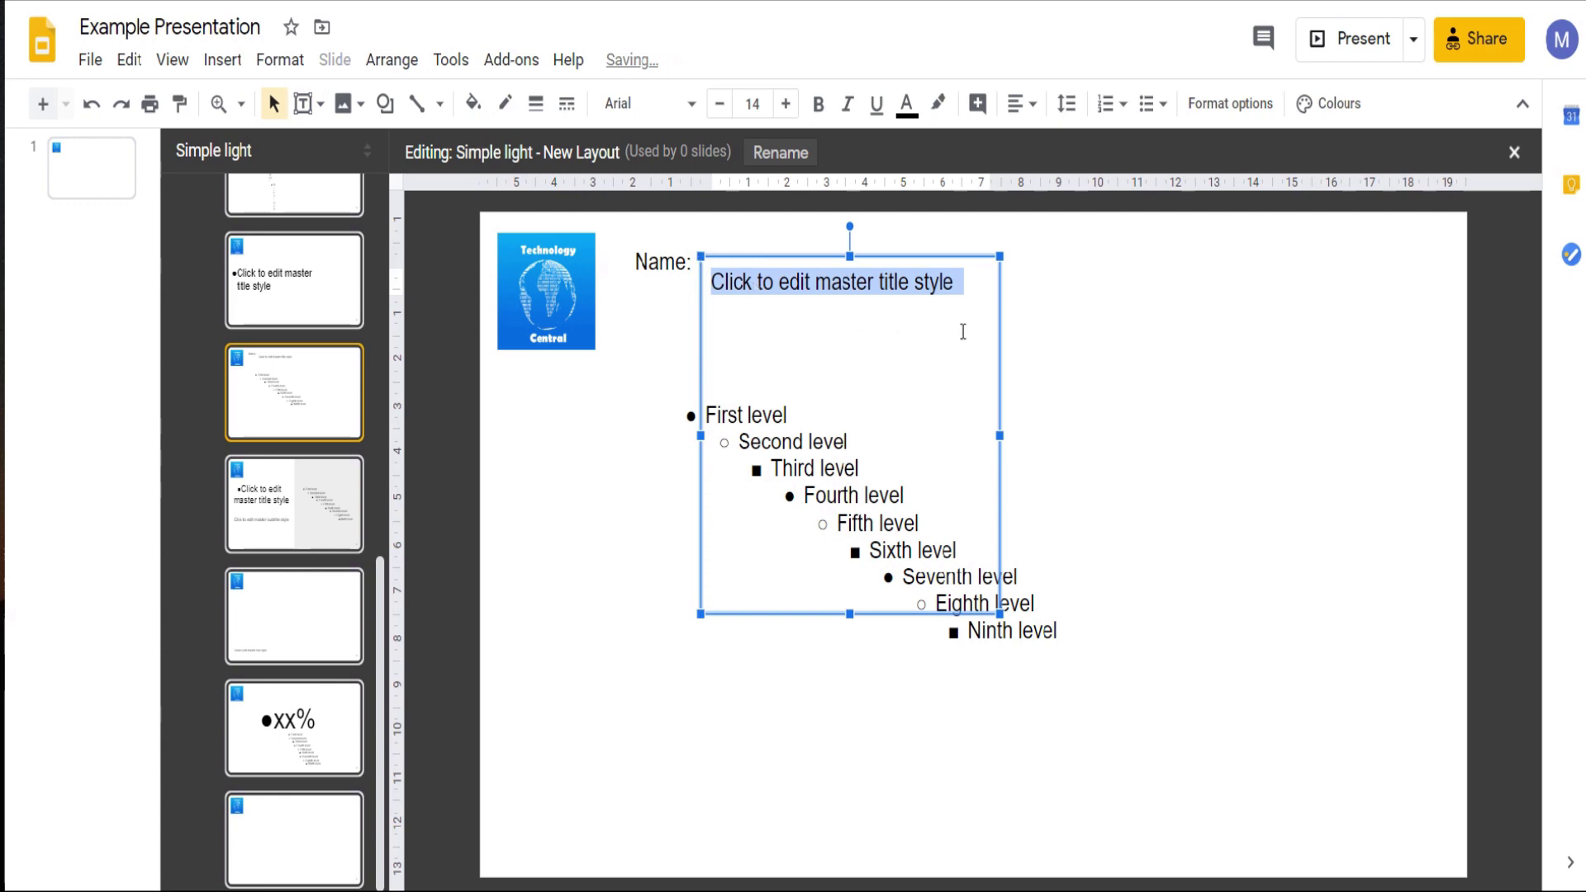
pyautogui.moveTo(999, 436); pyautogui.dragTo(1408, 360)
pyautogui.moveTo(1051, 441); pyautogui.dragTo(1033, 338)
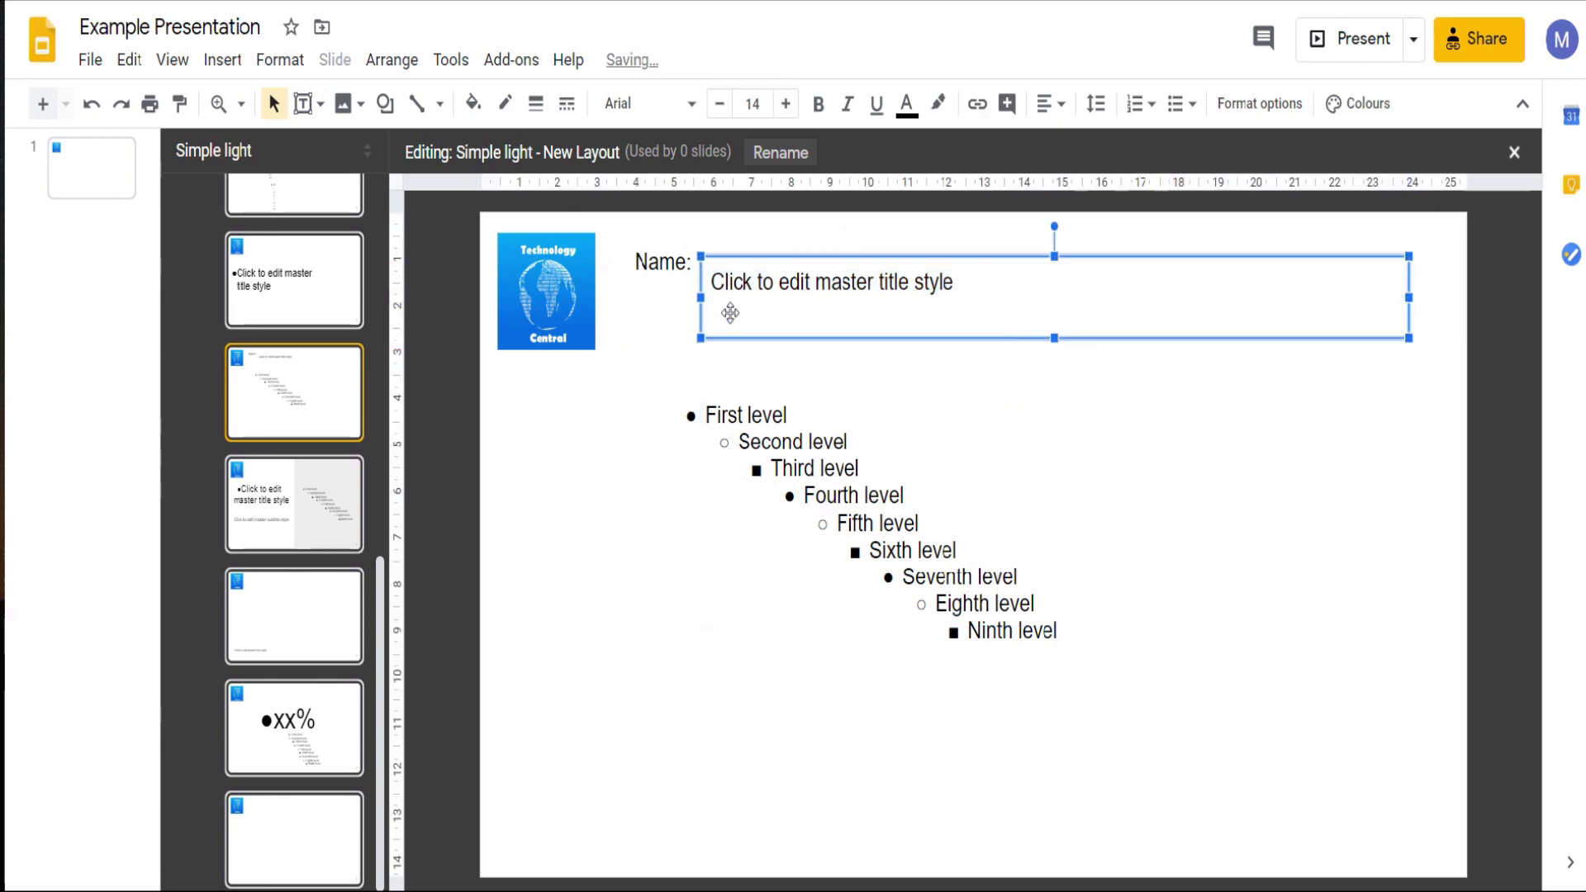
pyautogui.moveTo(803, 251); pyautogui.dragTo(801, 231)
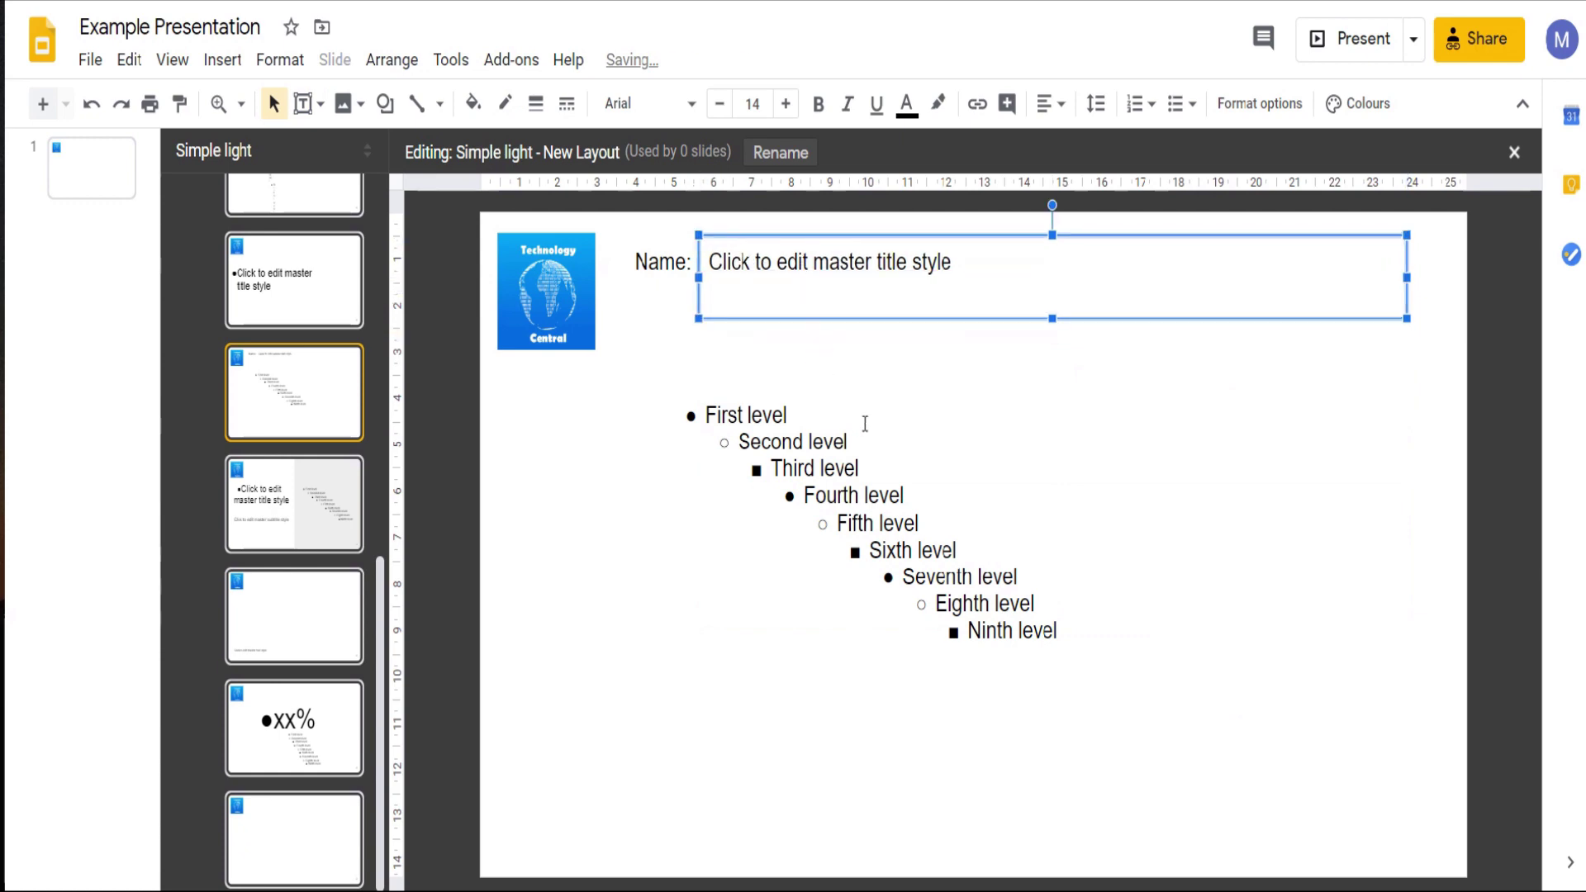
# Step: Format the nine-level body placeholder text as Comfortaa, size 15, in blue
pyautogui.tripleClick(835, 434)
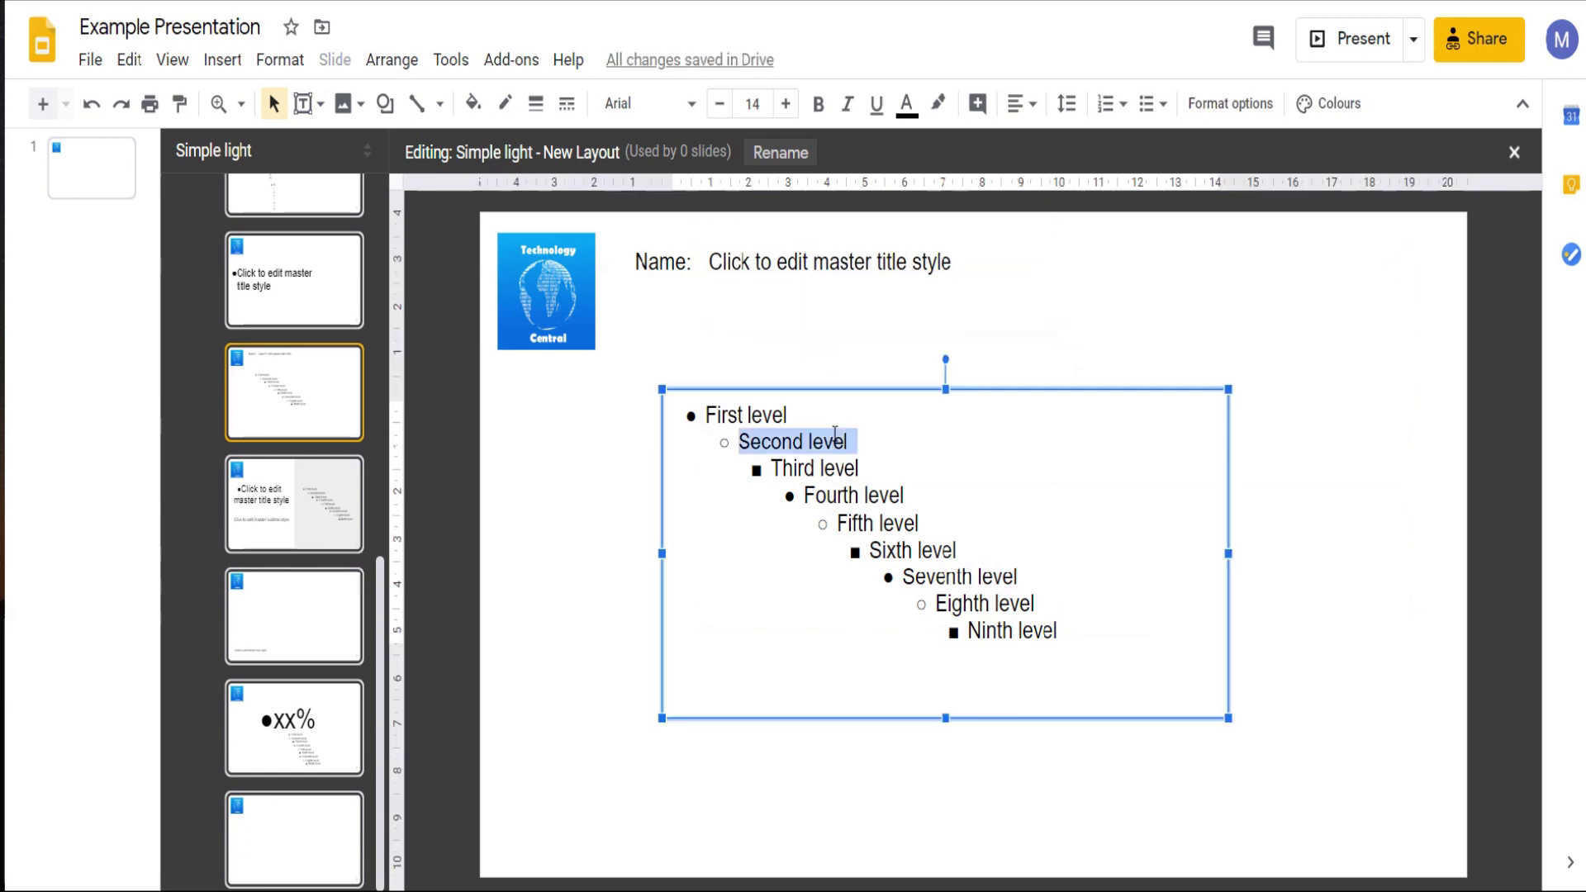
pyautogui.click(793, 386)
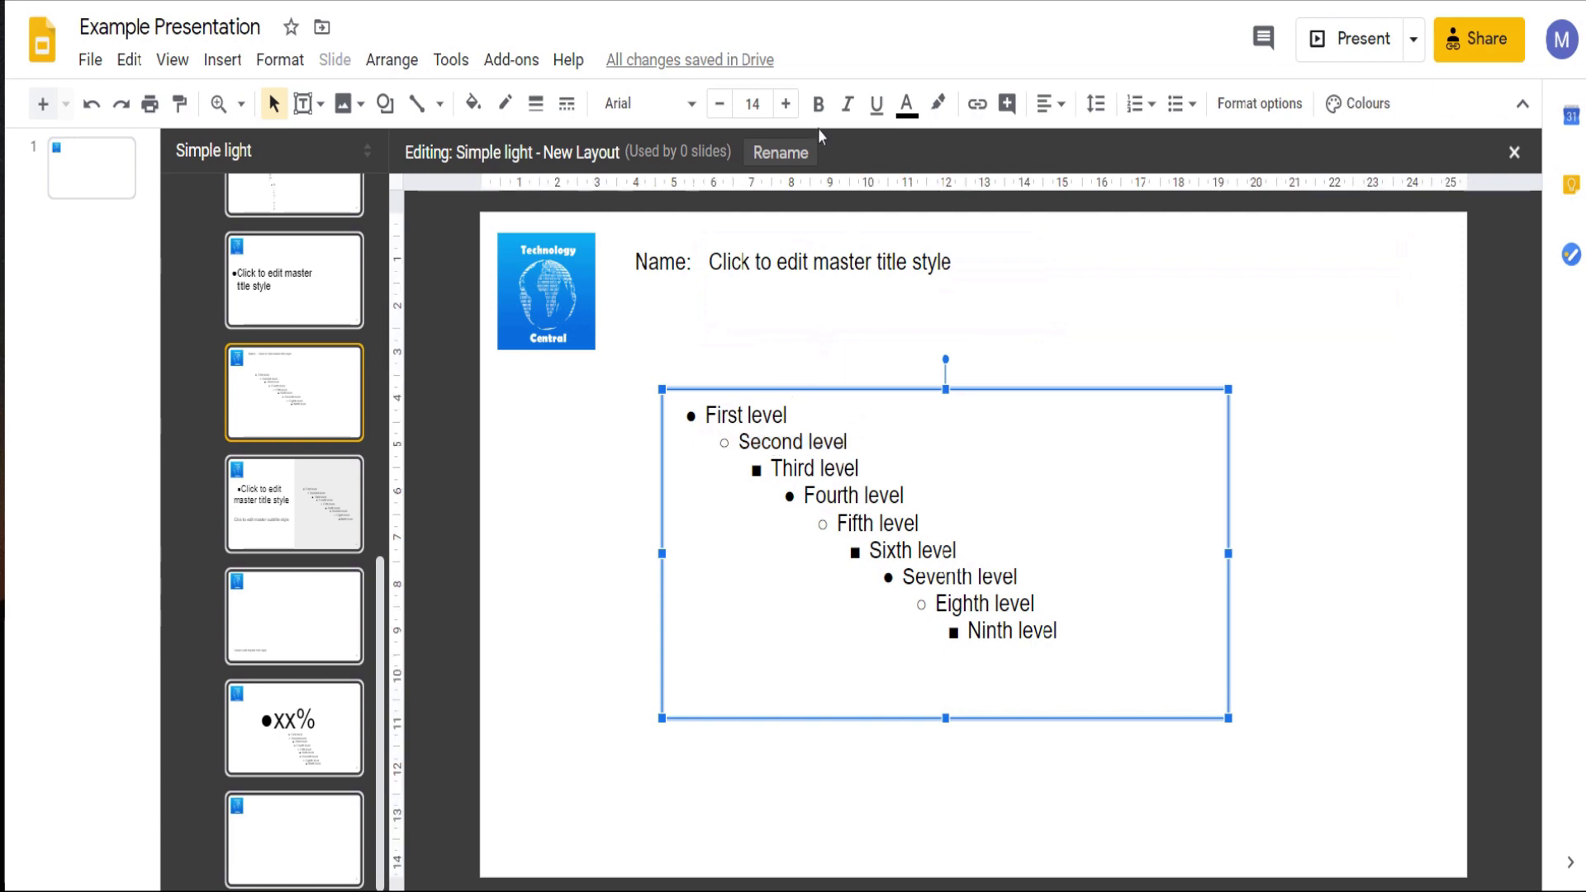
pyautogui.click(783, 106)
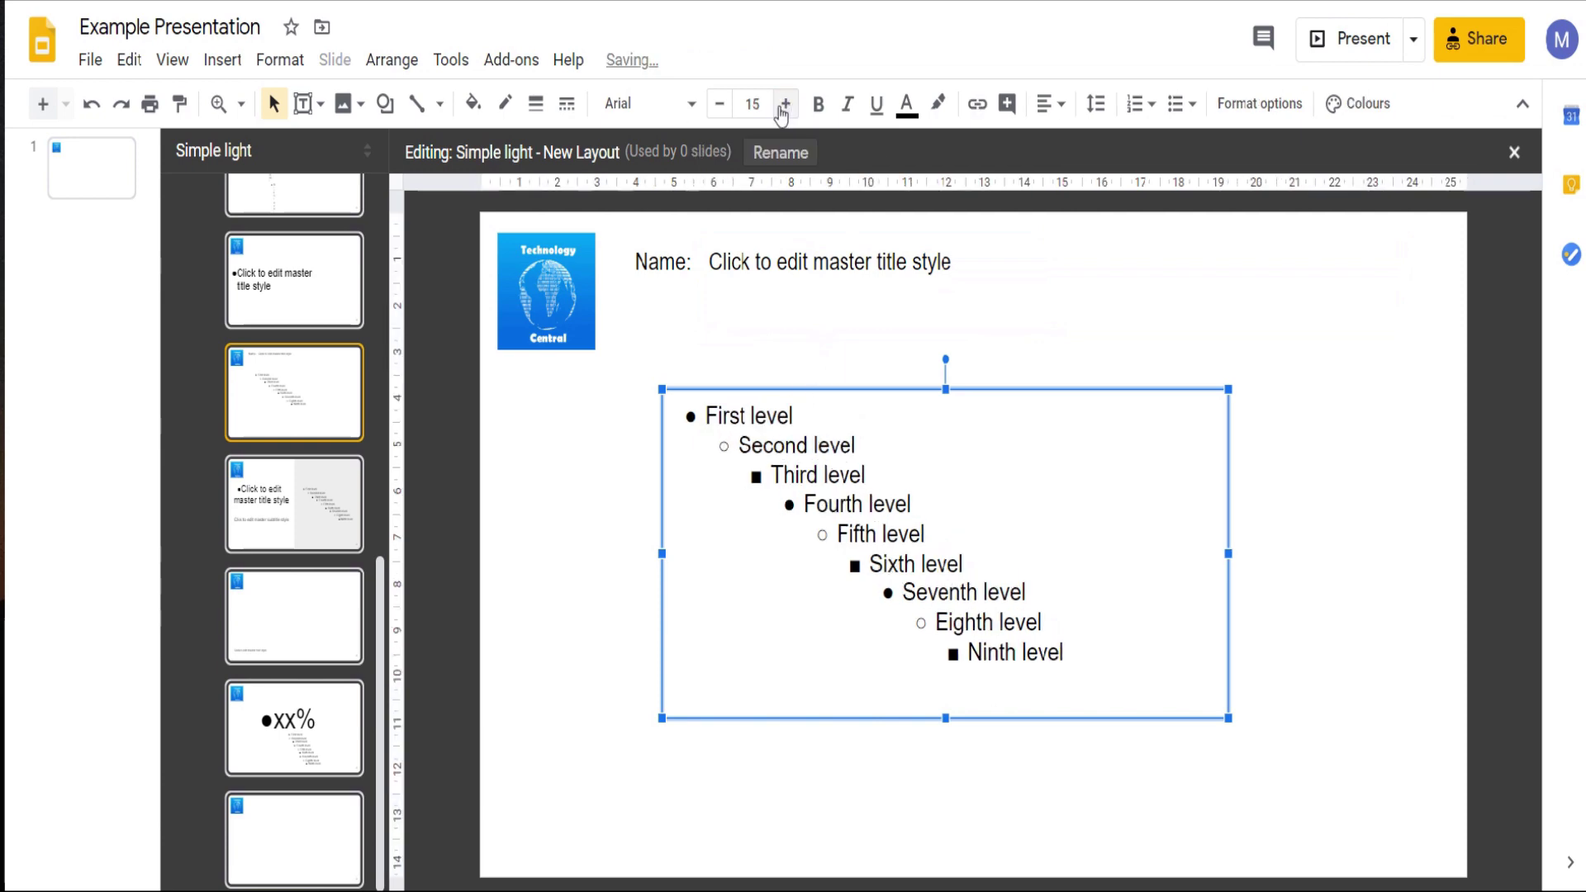
pyautogui.click(690, 103)
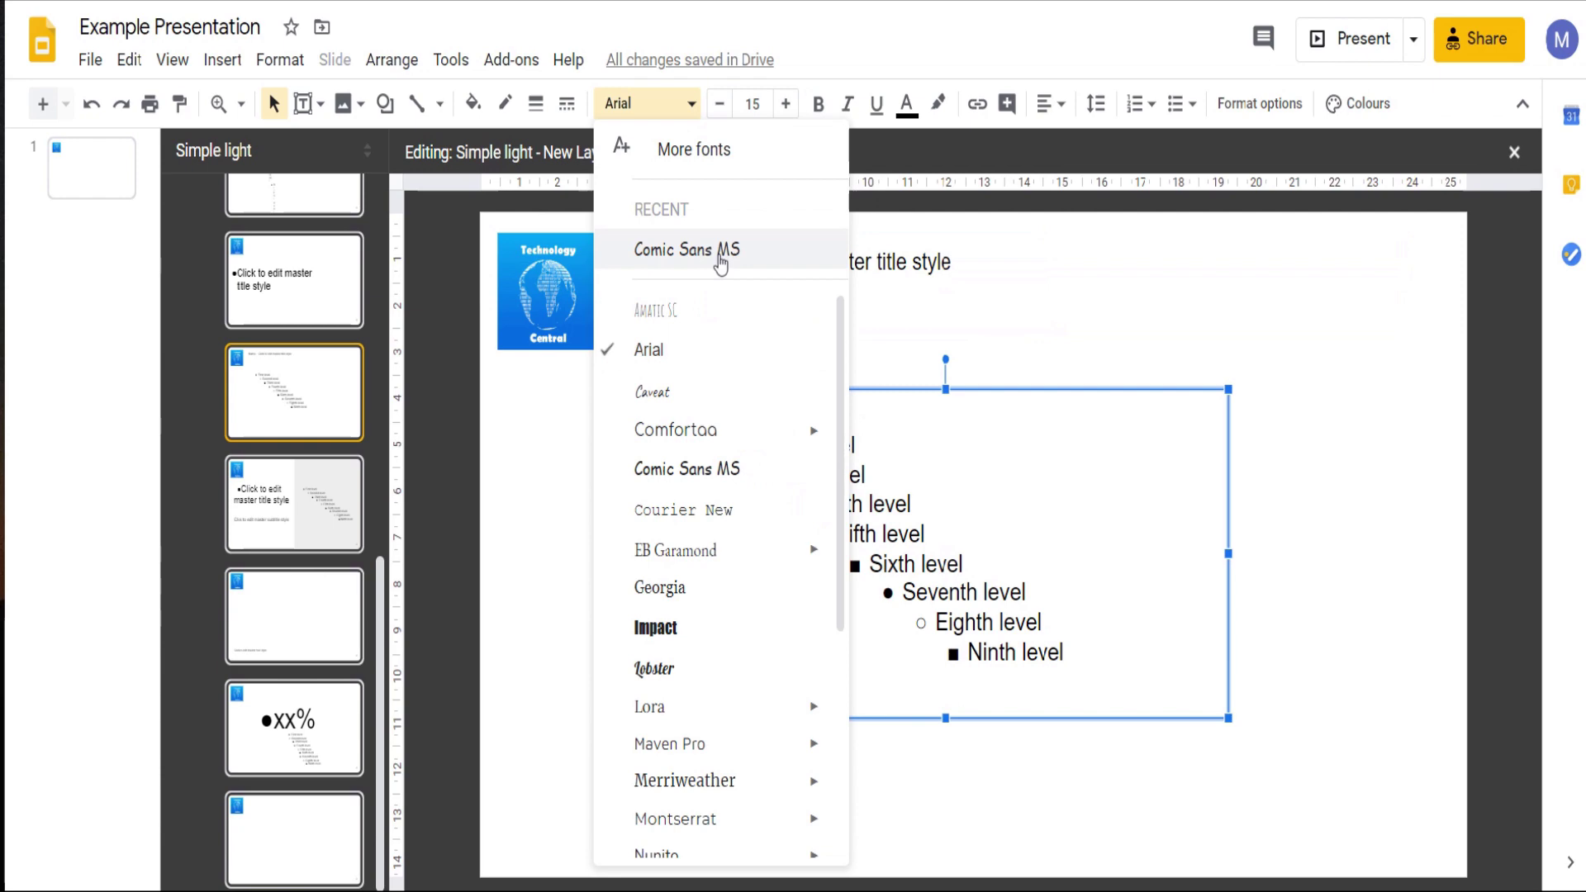
pyautogui.click(709, 430)
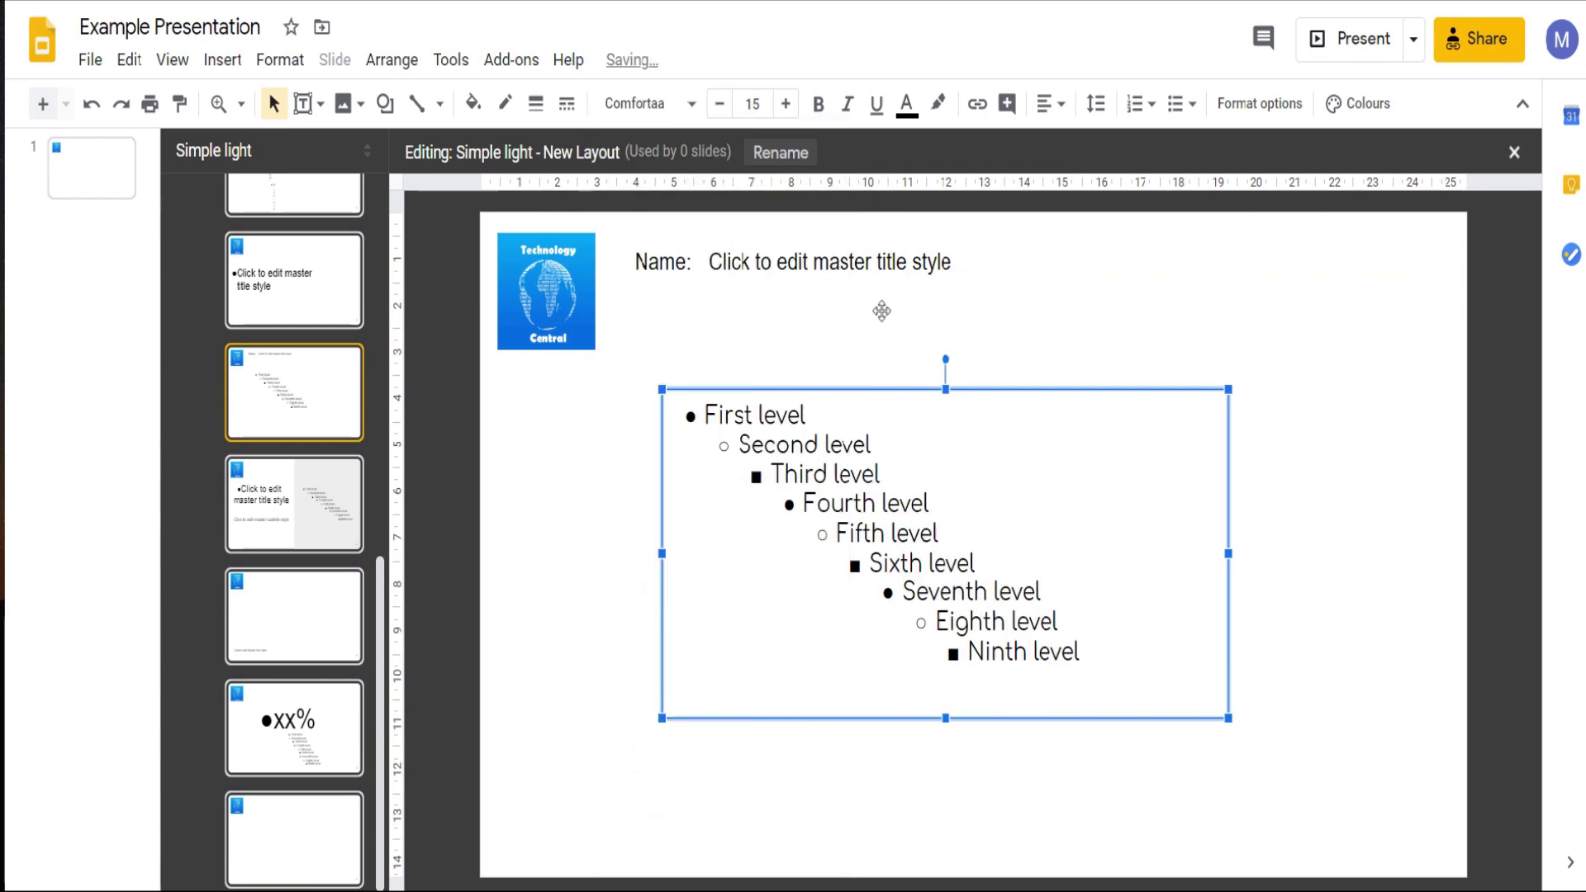
pyautogui.click(907, 105)
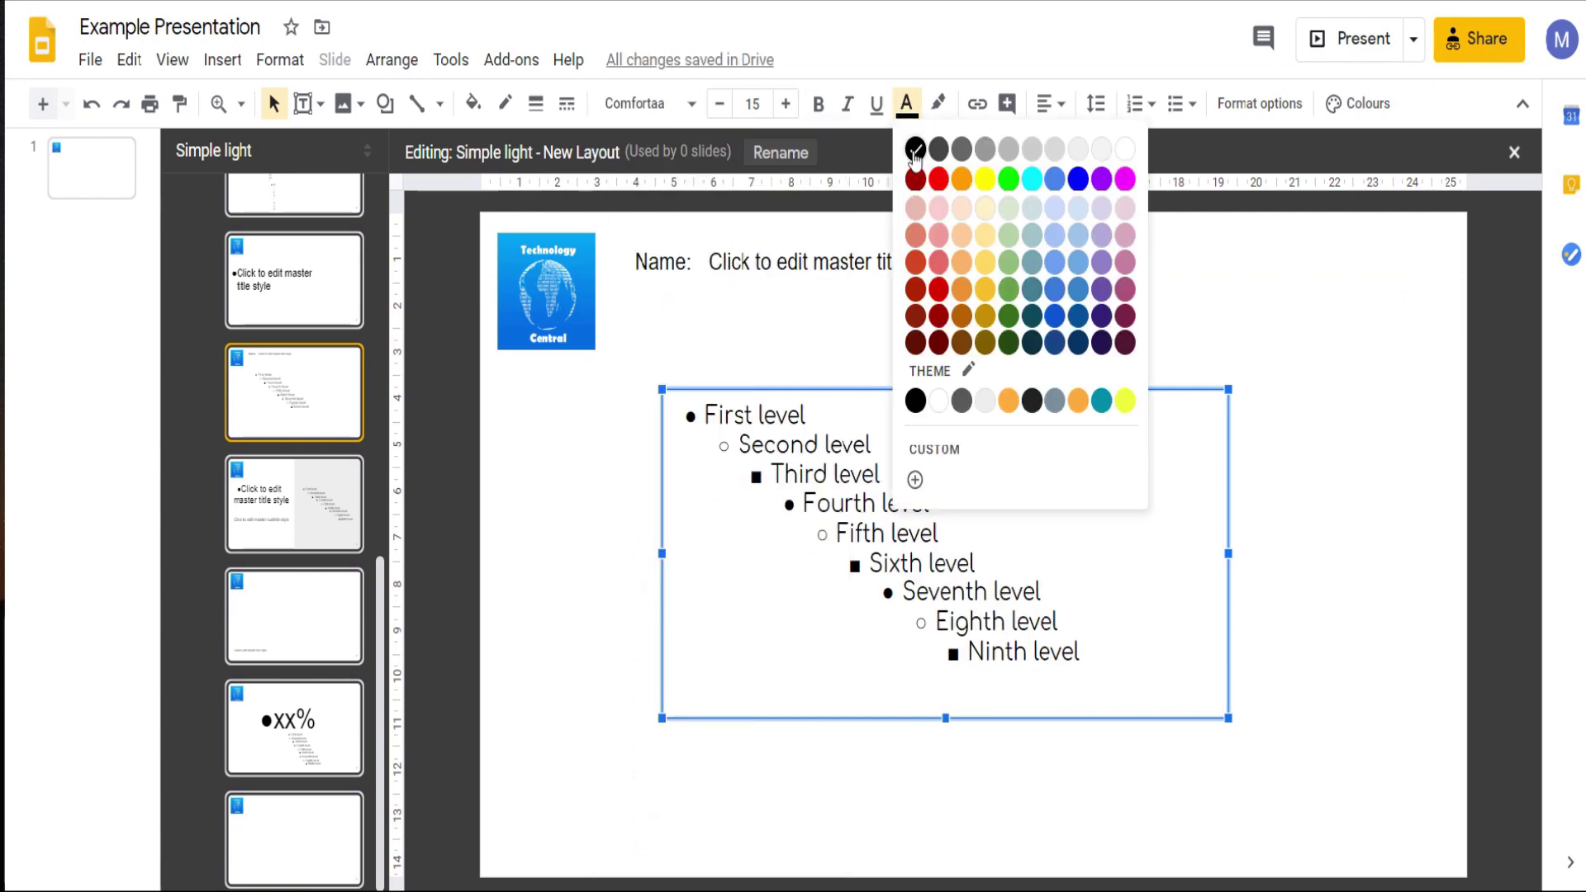
pyautogui.click(1055, 289)
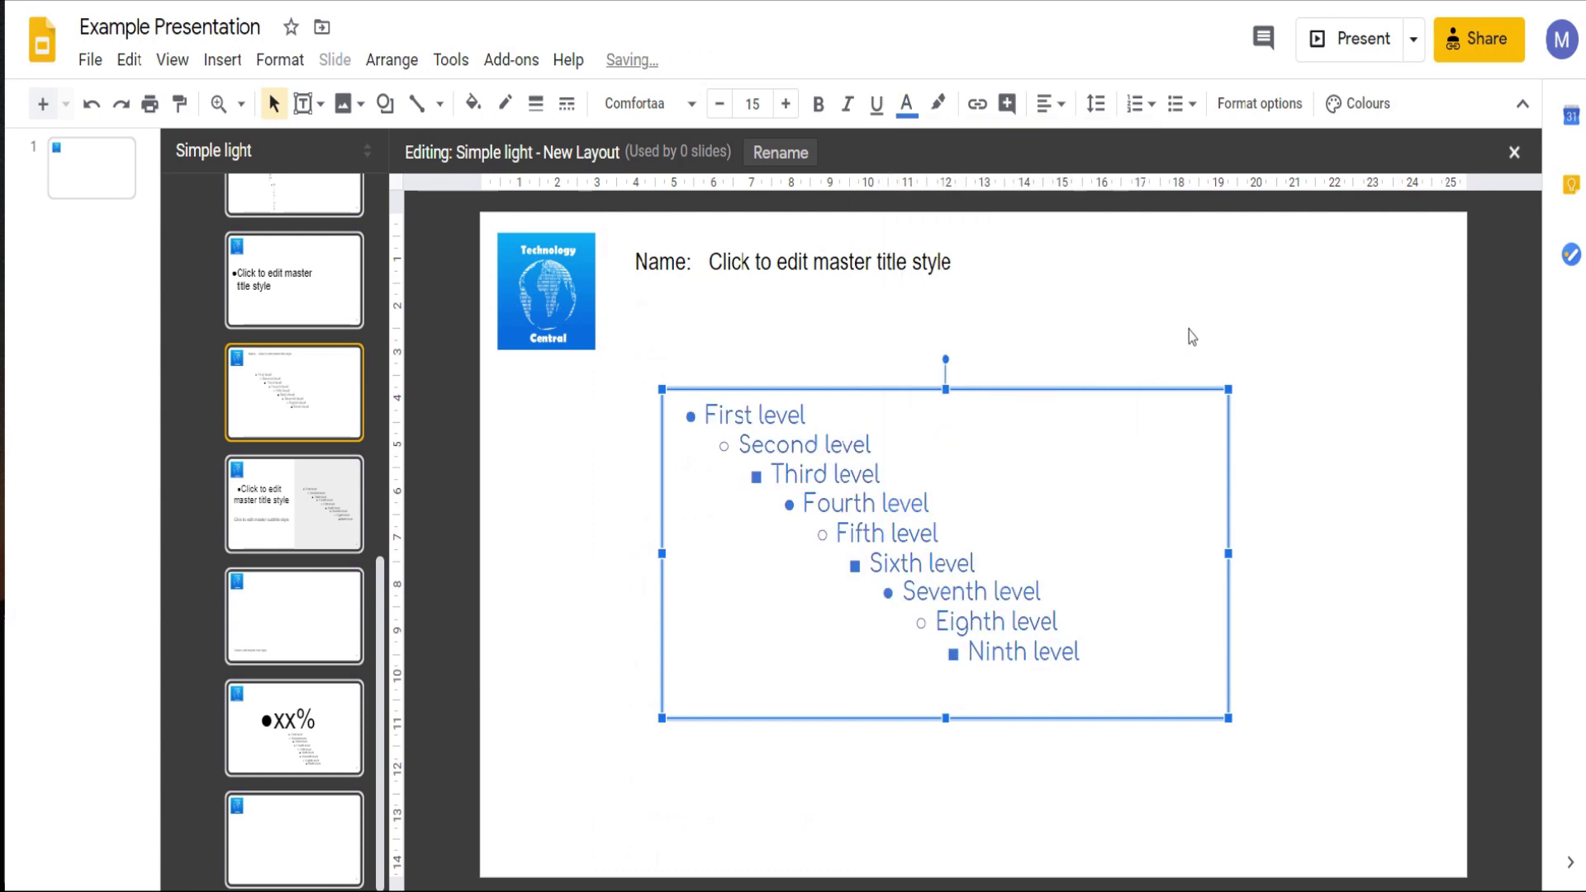
pyautogui.click(1300, 338)
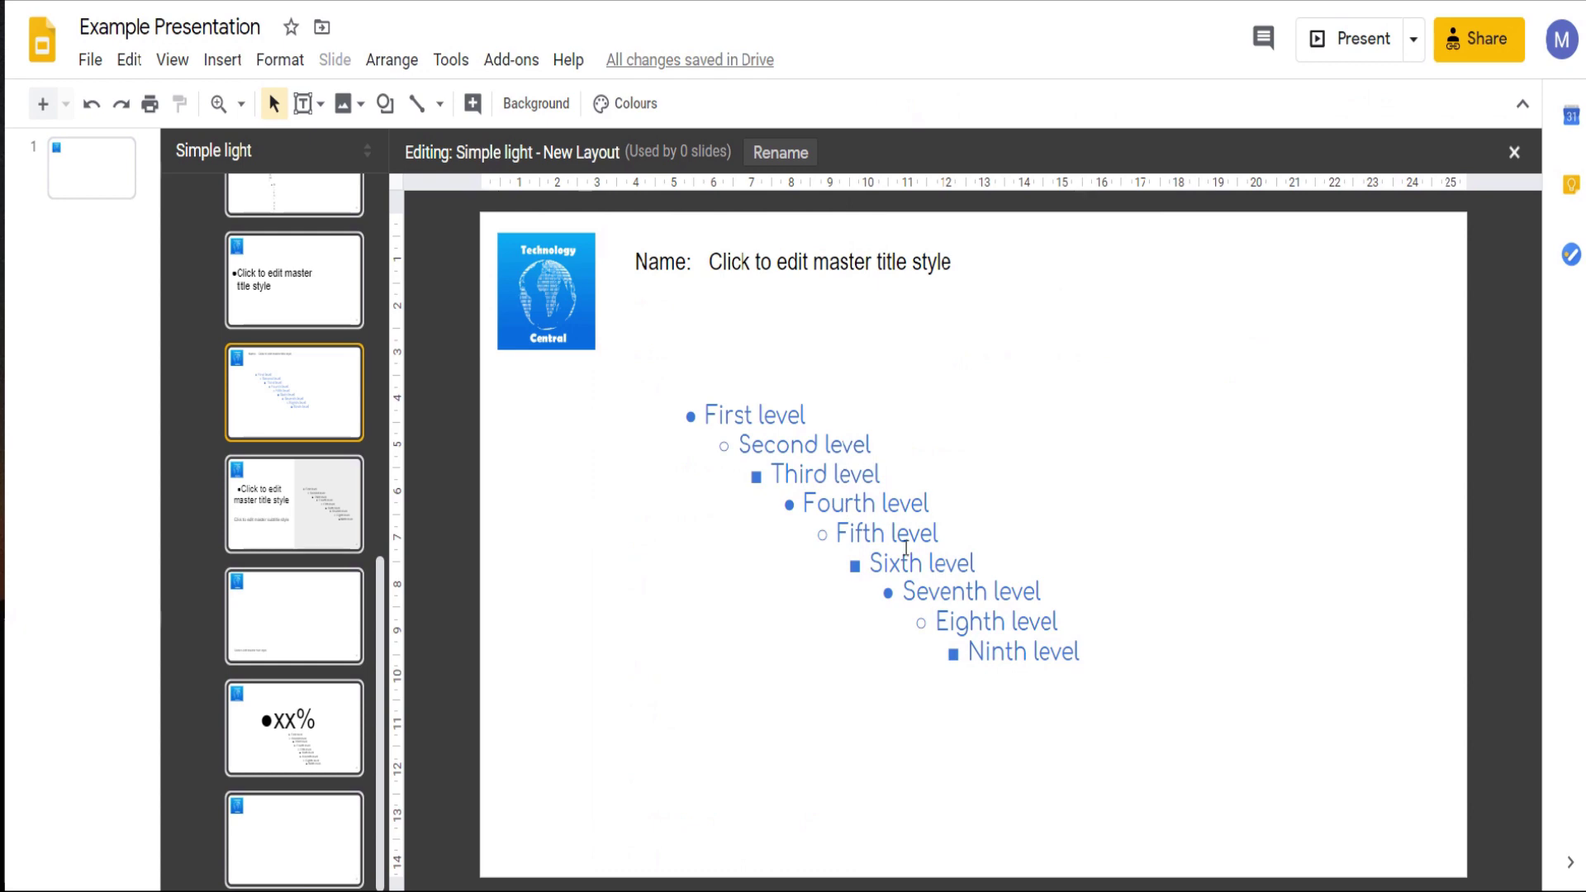
# Step: Leave the master editor and add a new slide using New Layout
pyautogui.click(1514, 152)
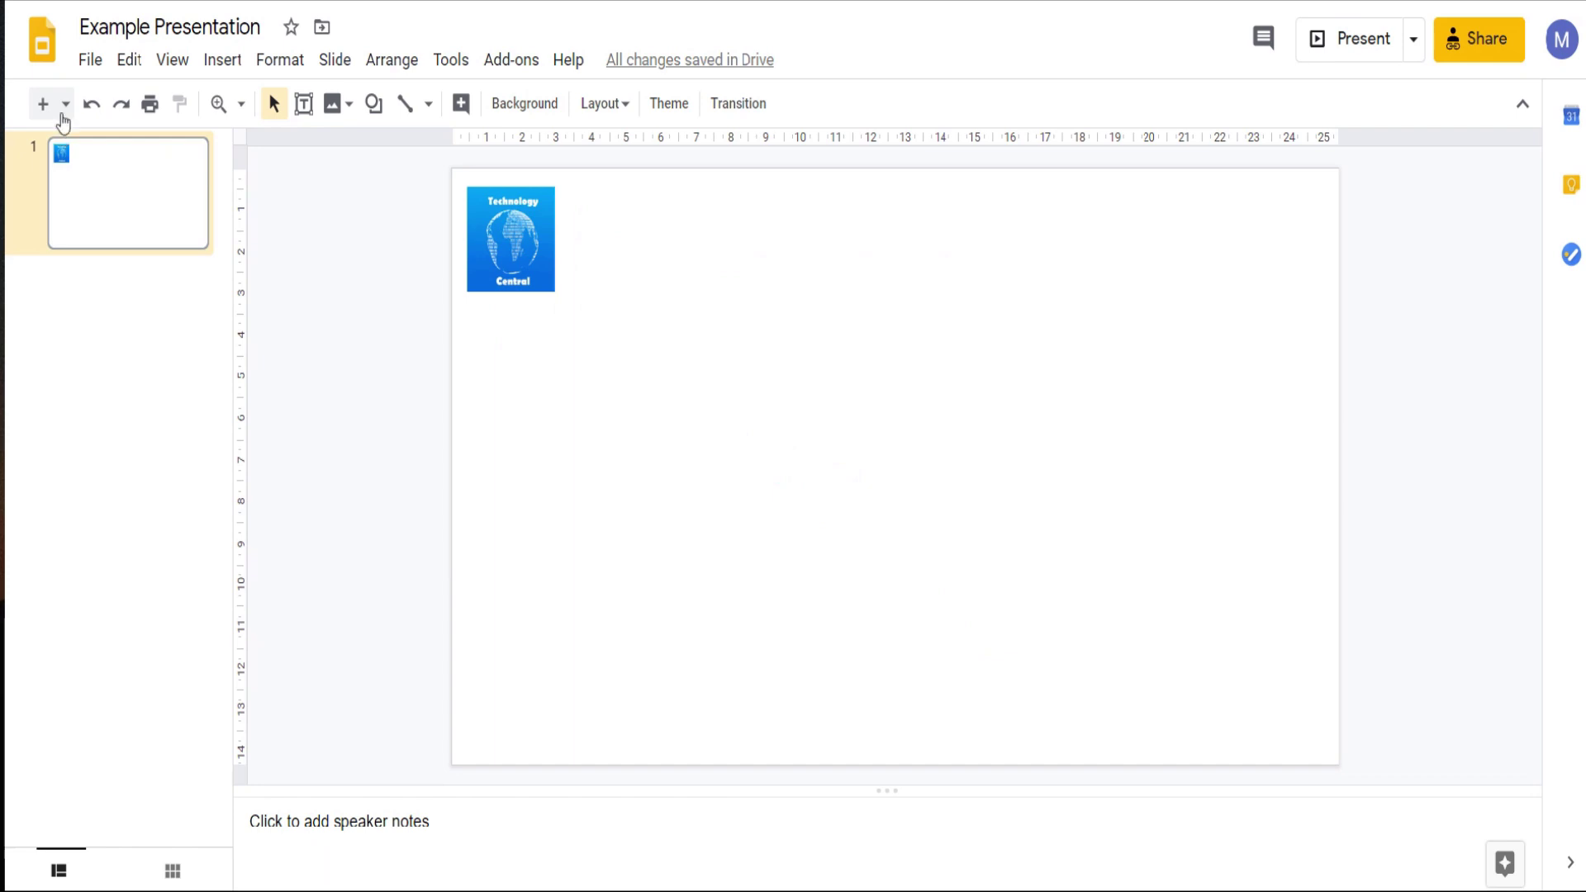
pyautogui.click(66, 106)
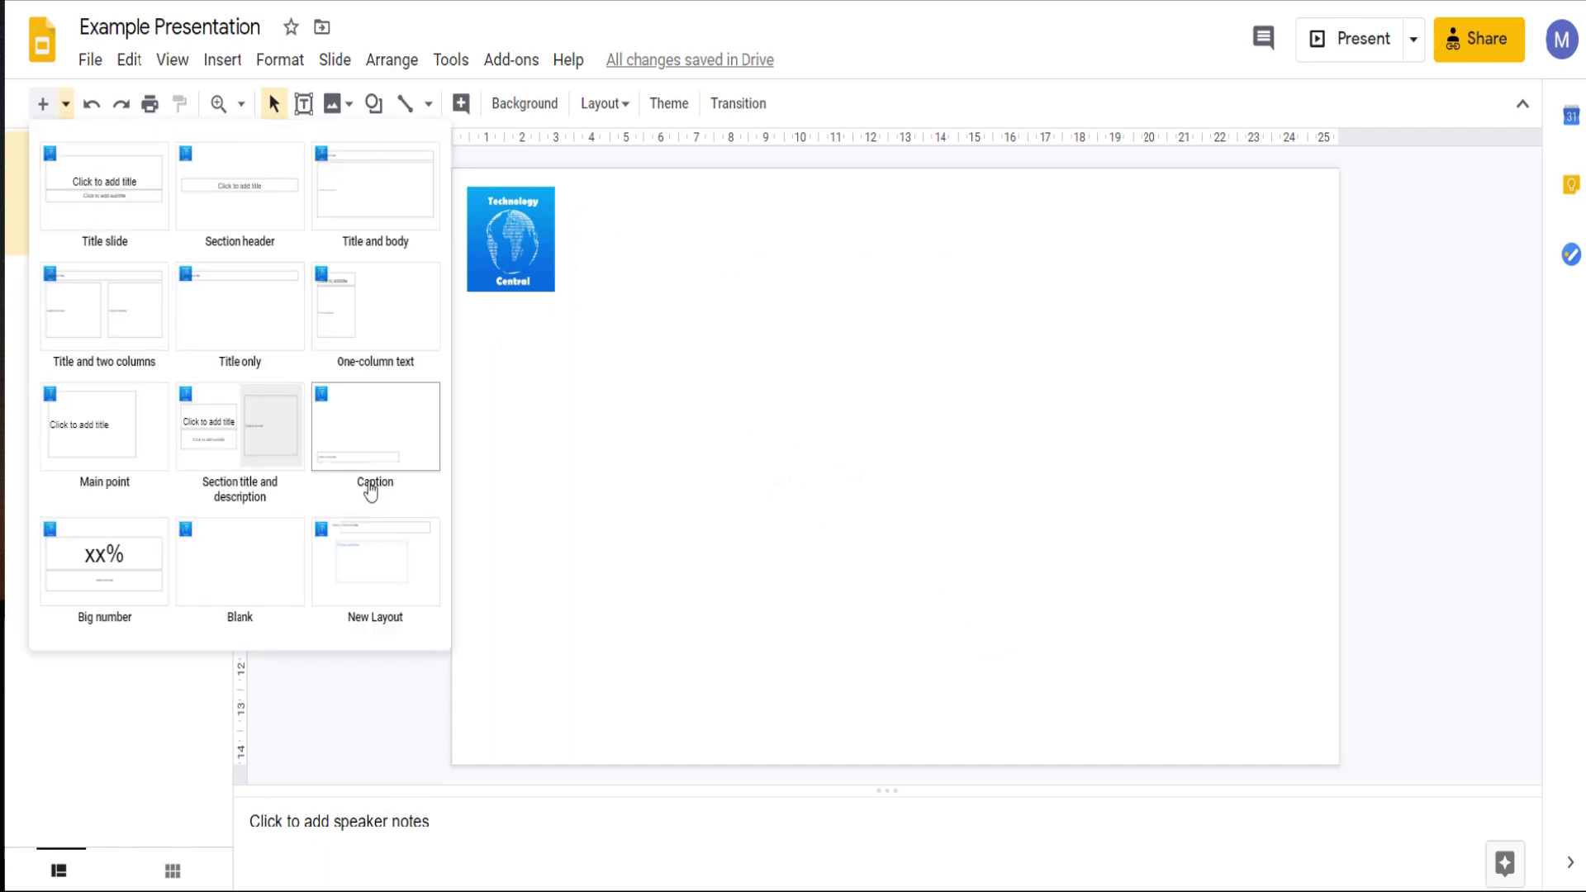
pyautogui.click(380, 567)
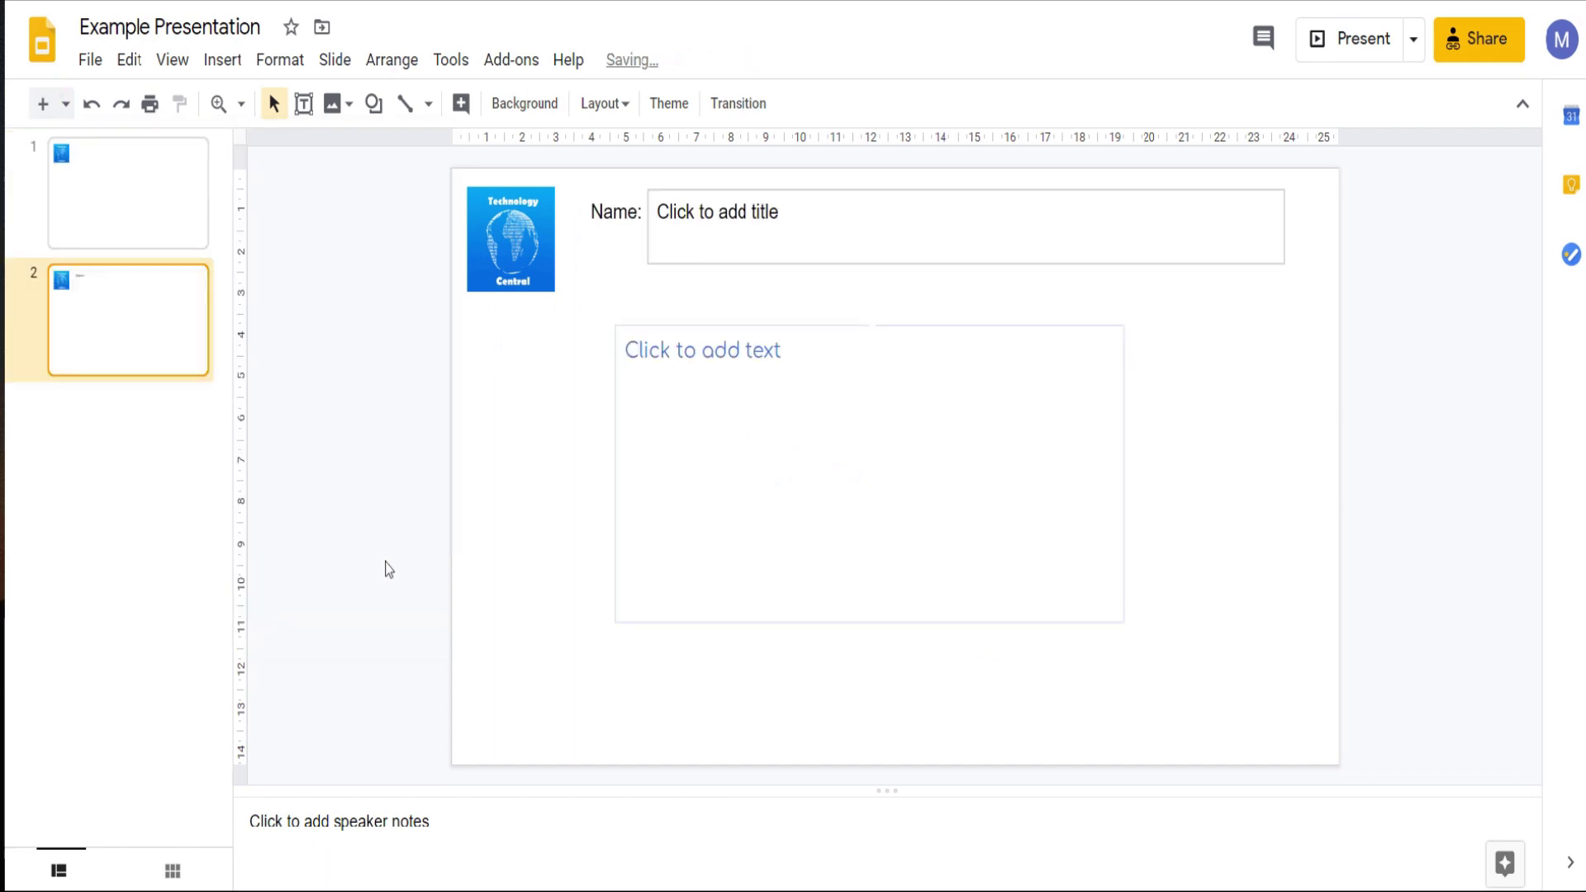
# Step: Type 'TEXT' into the new slide's body placeholder, shown in blue Comfortaa
pyautogui.click(736, 226)
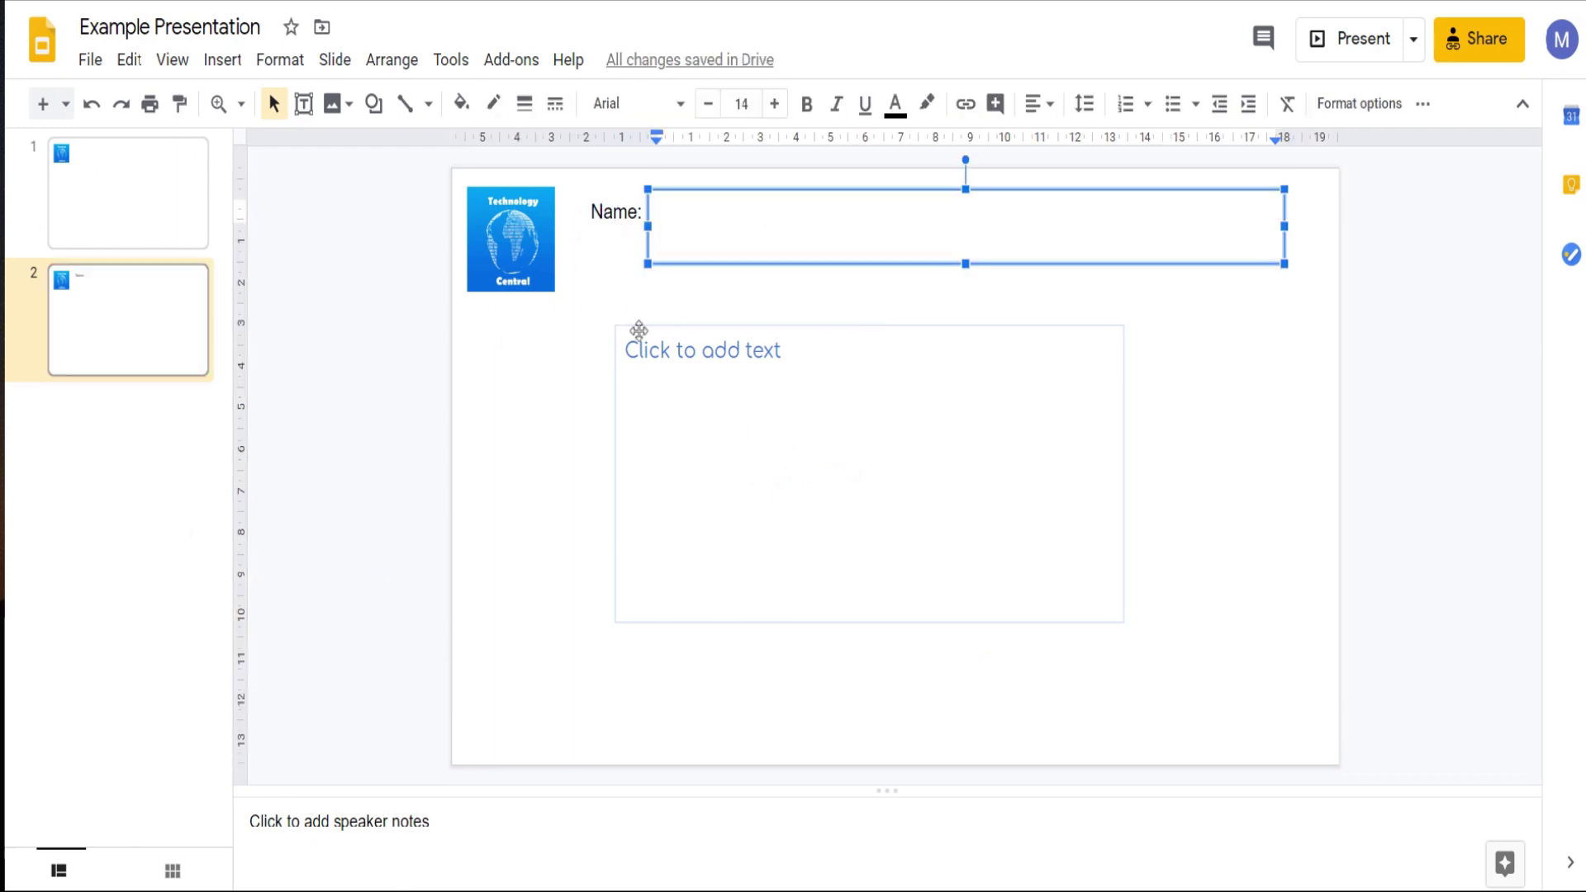
pyautogui.click(666, 364)
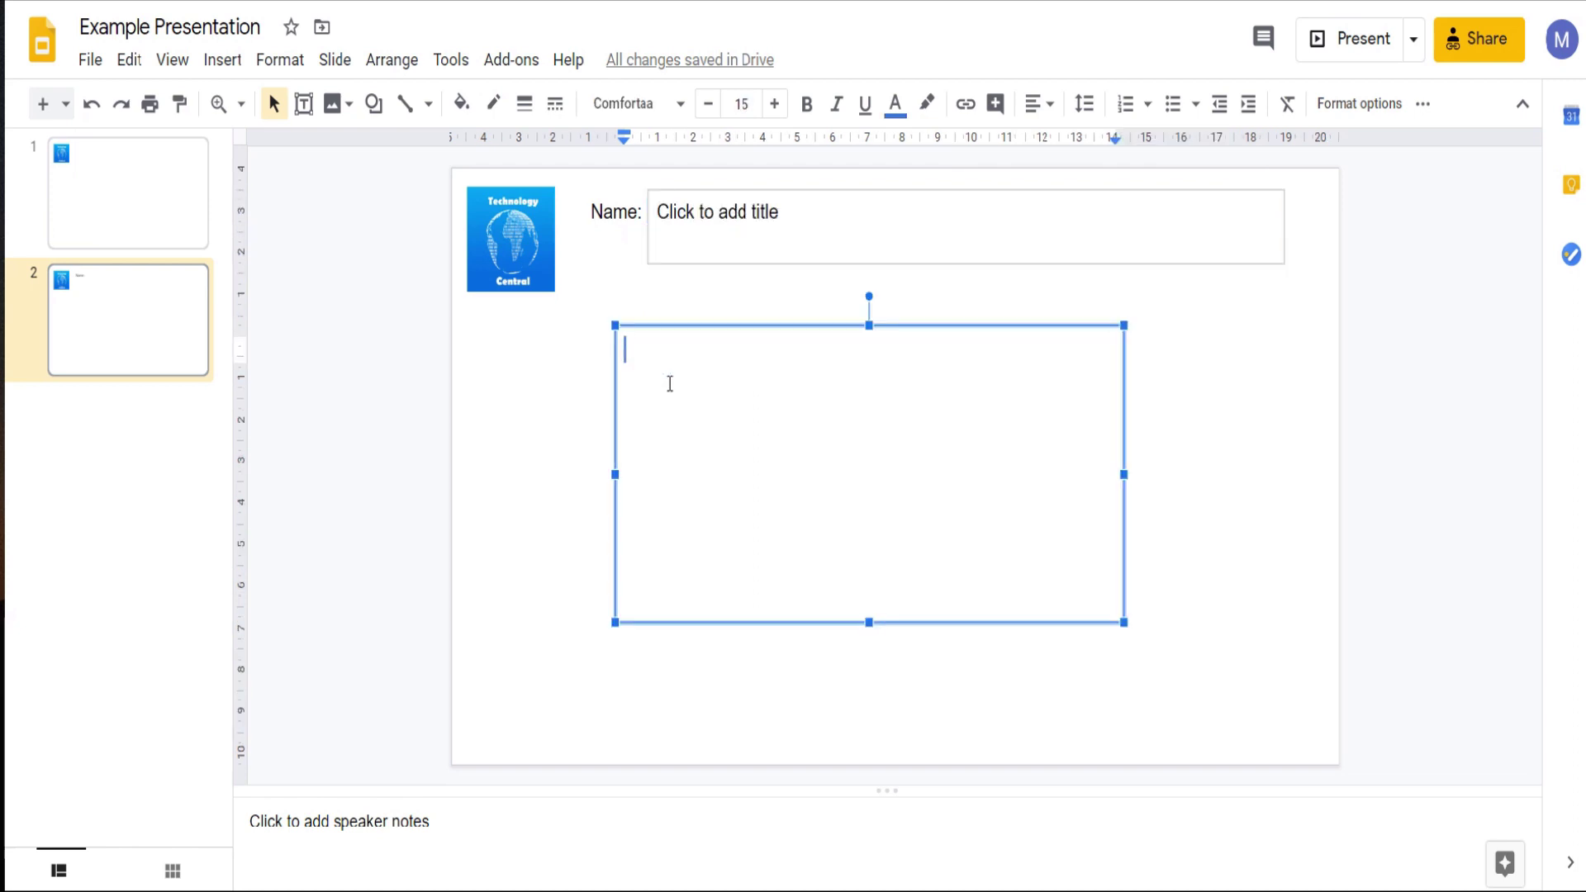
pyautogui.write('TEXT')
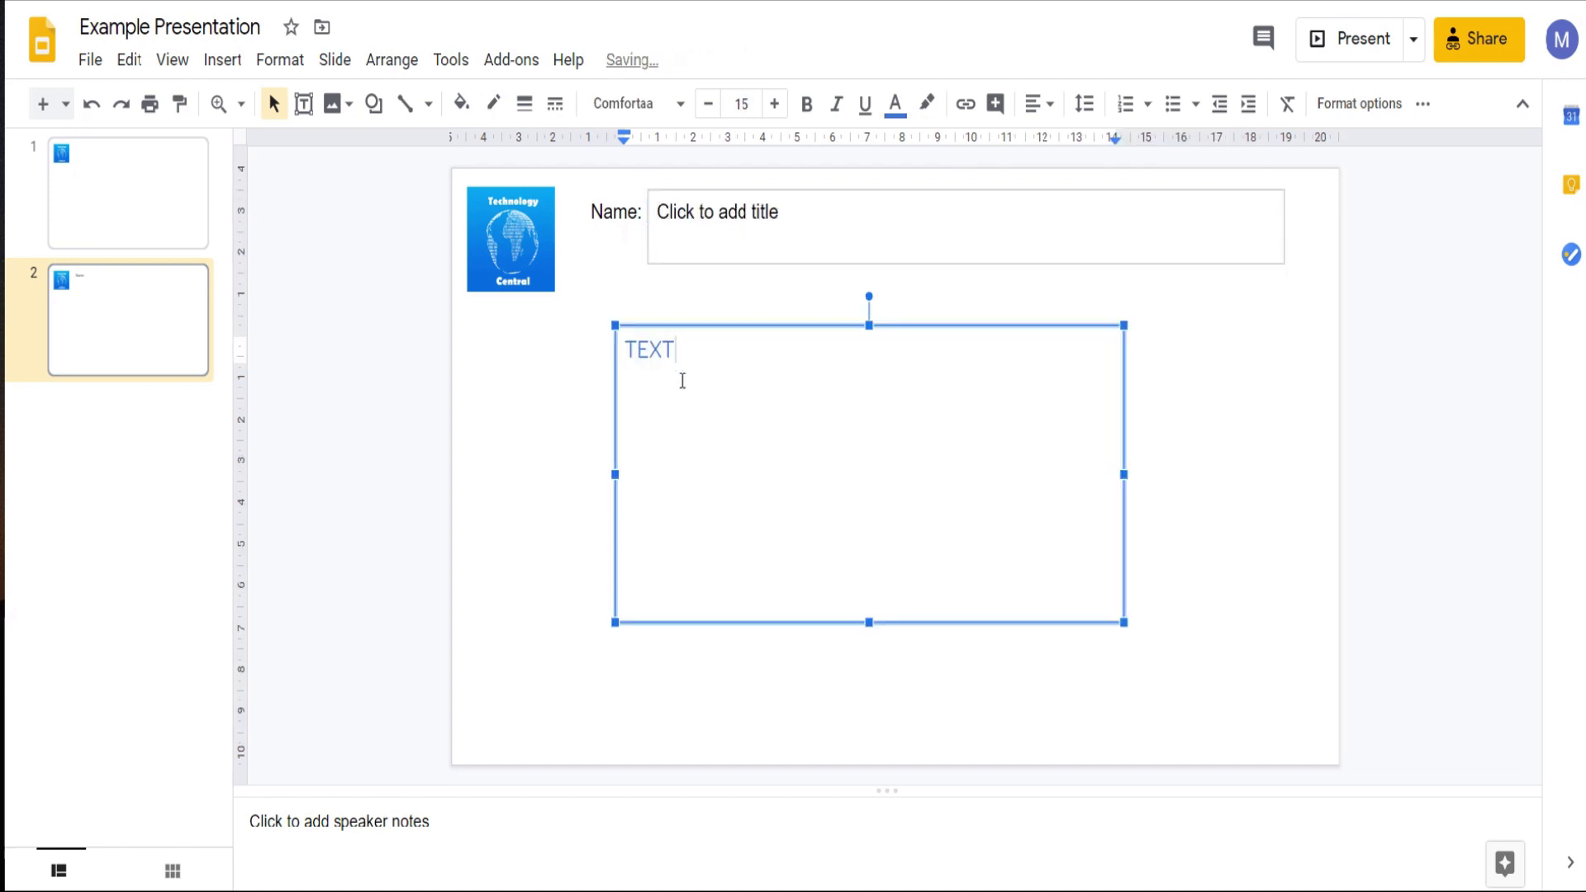
pyautogui.moveTo(675, 354); pyautogui.dragTo(635, 350)
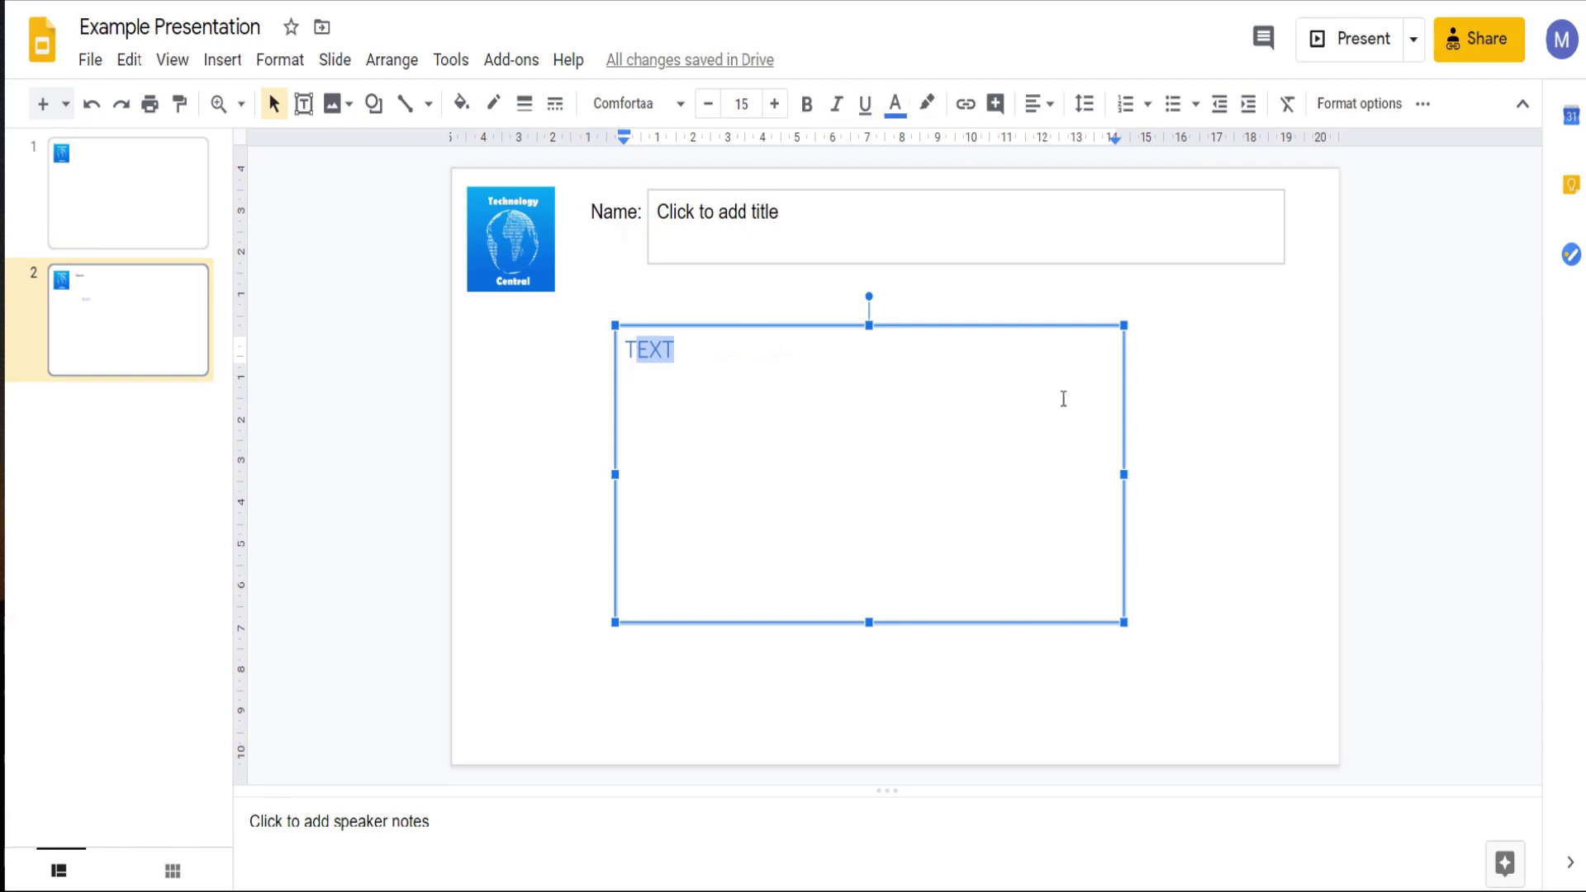
pyautogui.click(1147, 485)
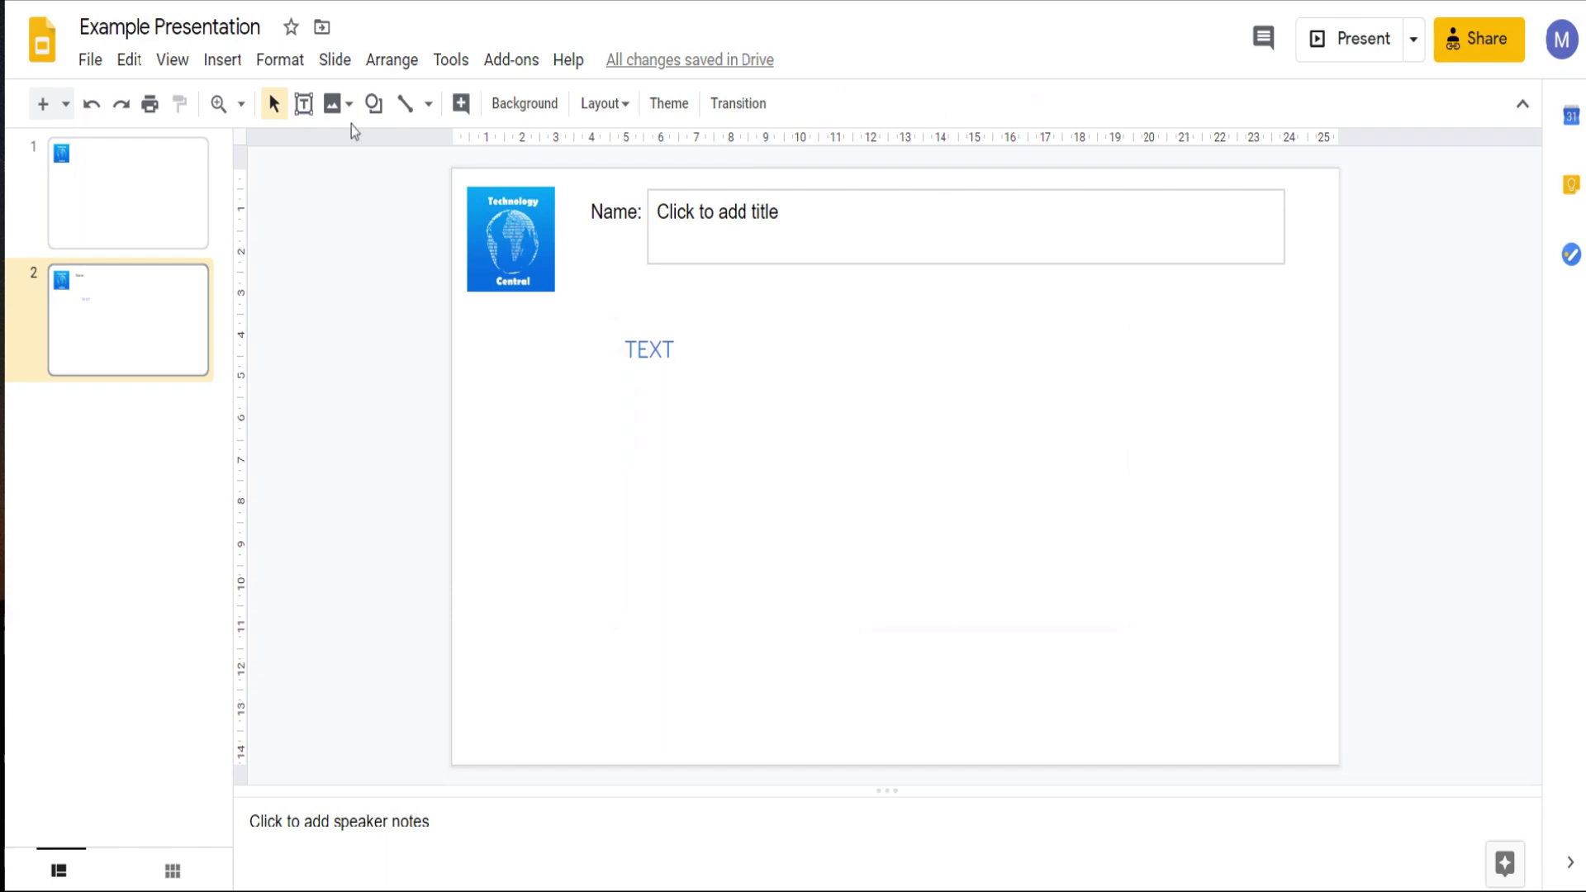
# Step: Reopen Edit master and select New Layout, now showing it is used by 1 slide
pyautogui.click(335, 60)
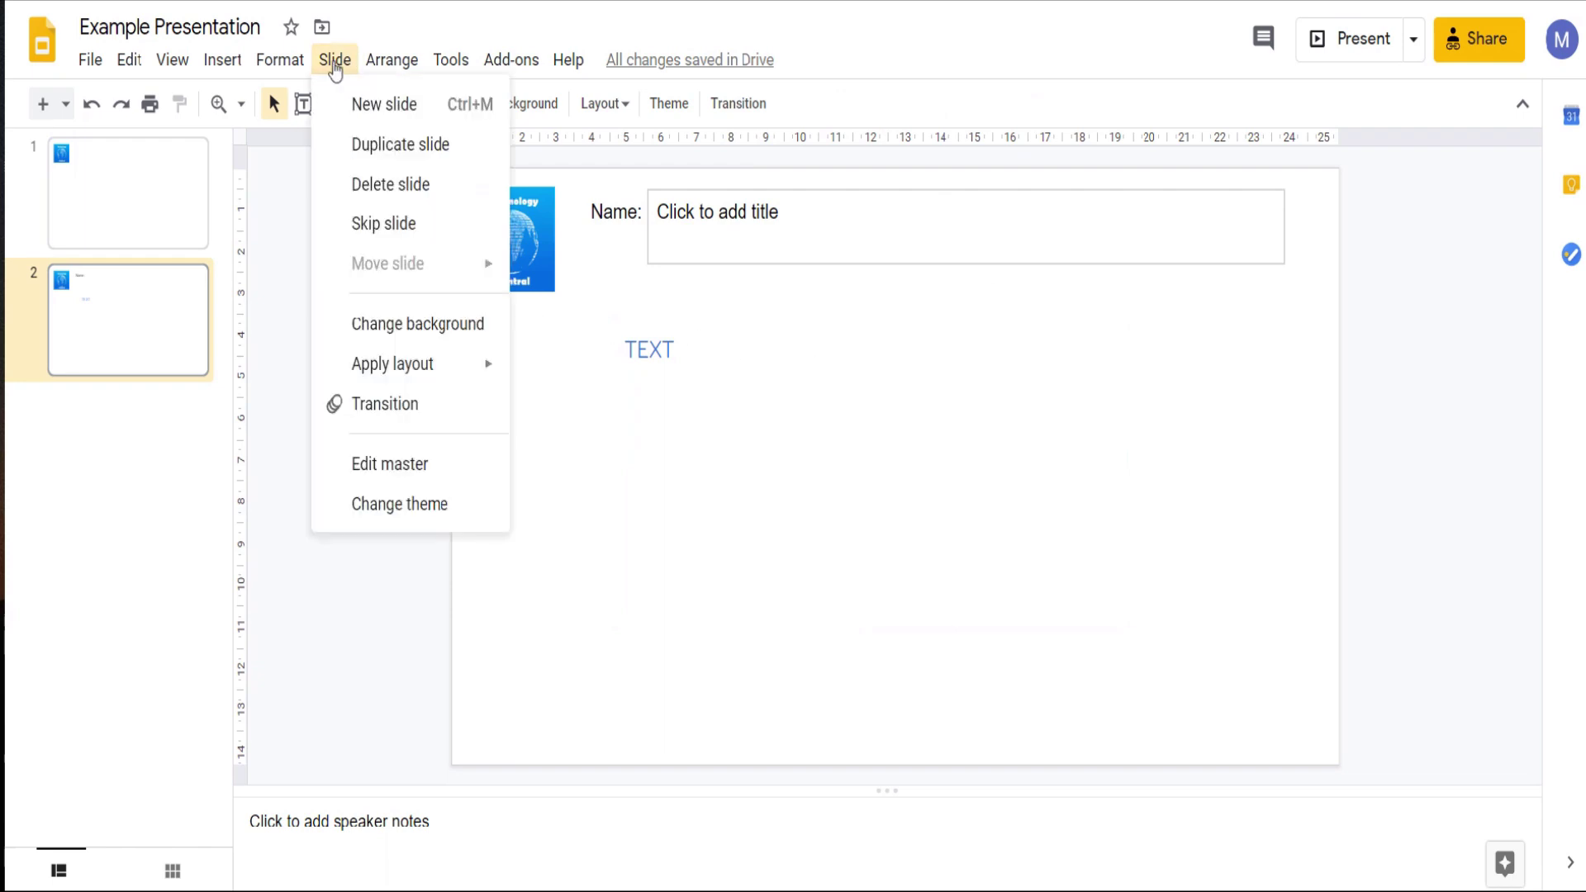
pyautogui.click(408, 471)
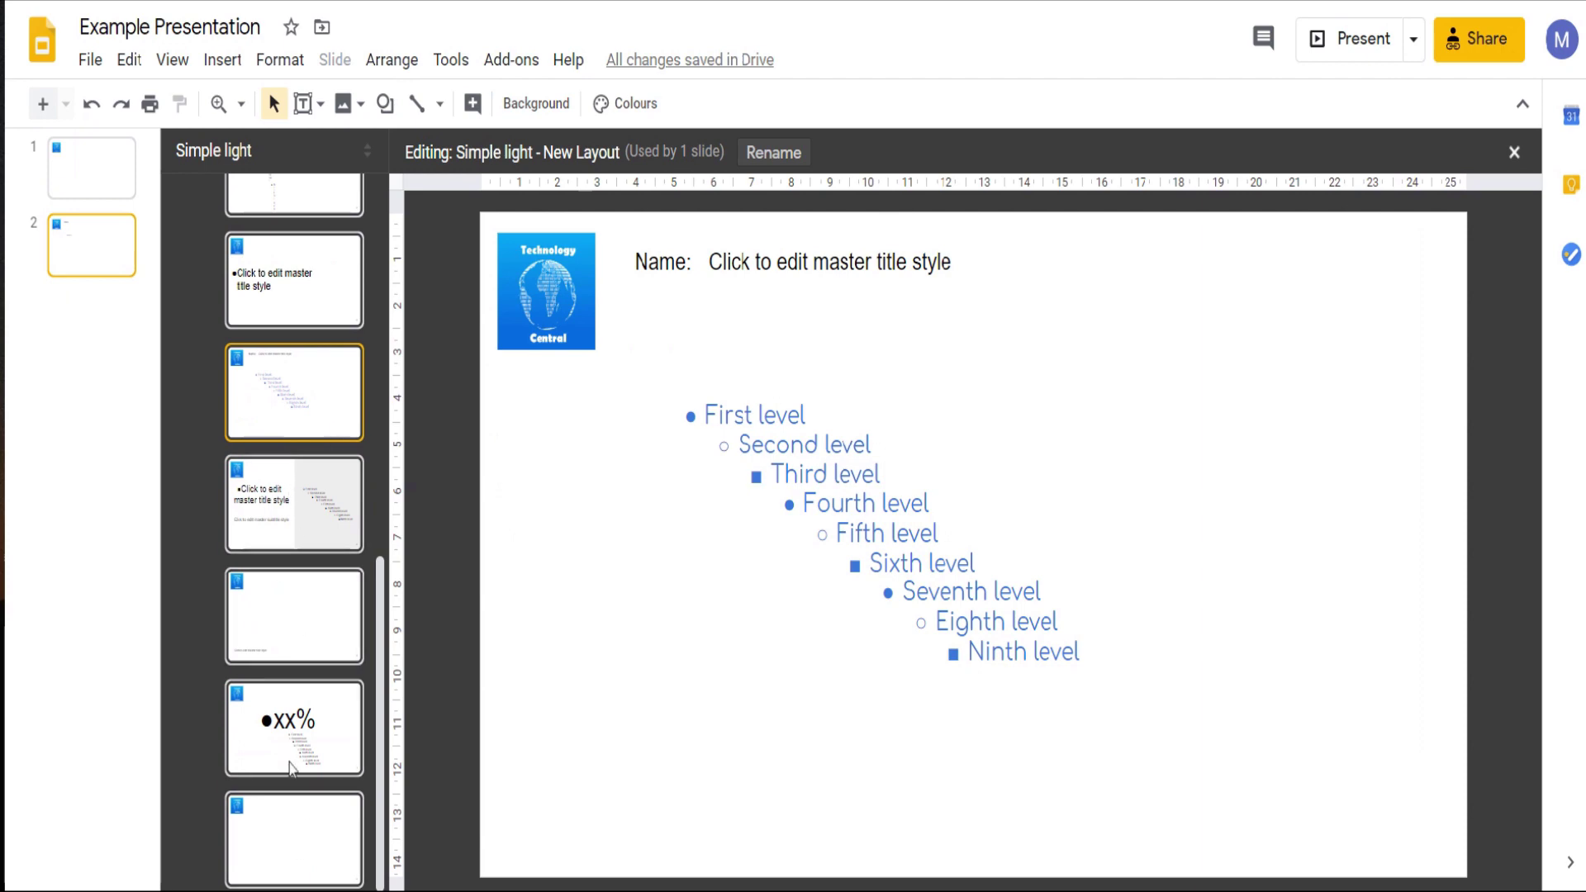
pyautogui.click(309, 834)
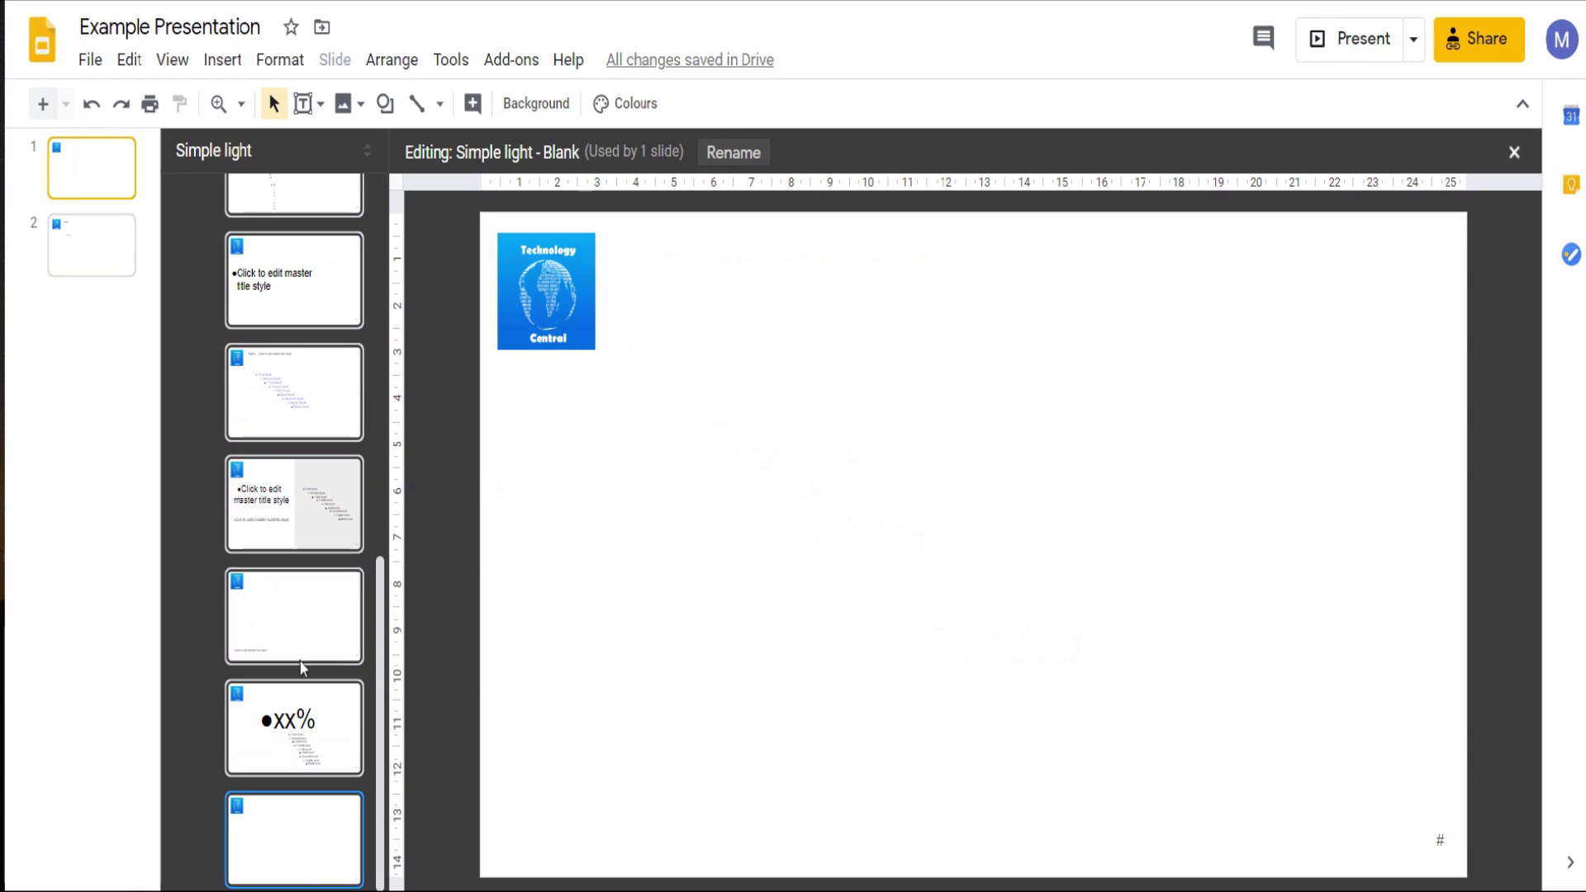
pyautogui.click(293, 393)
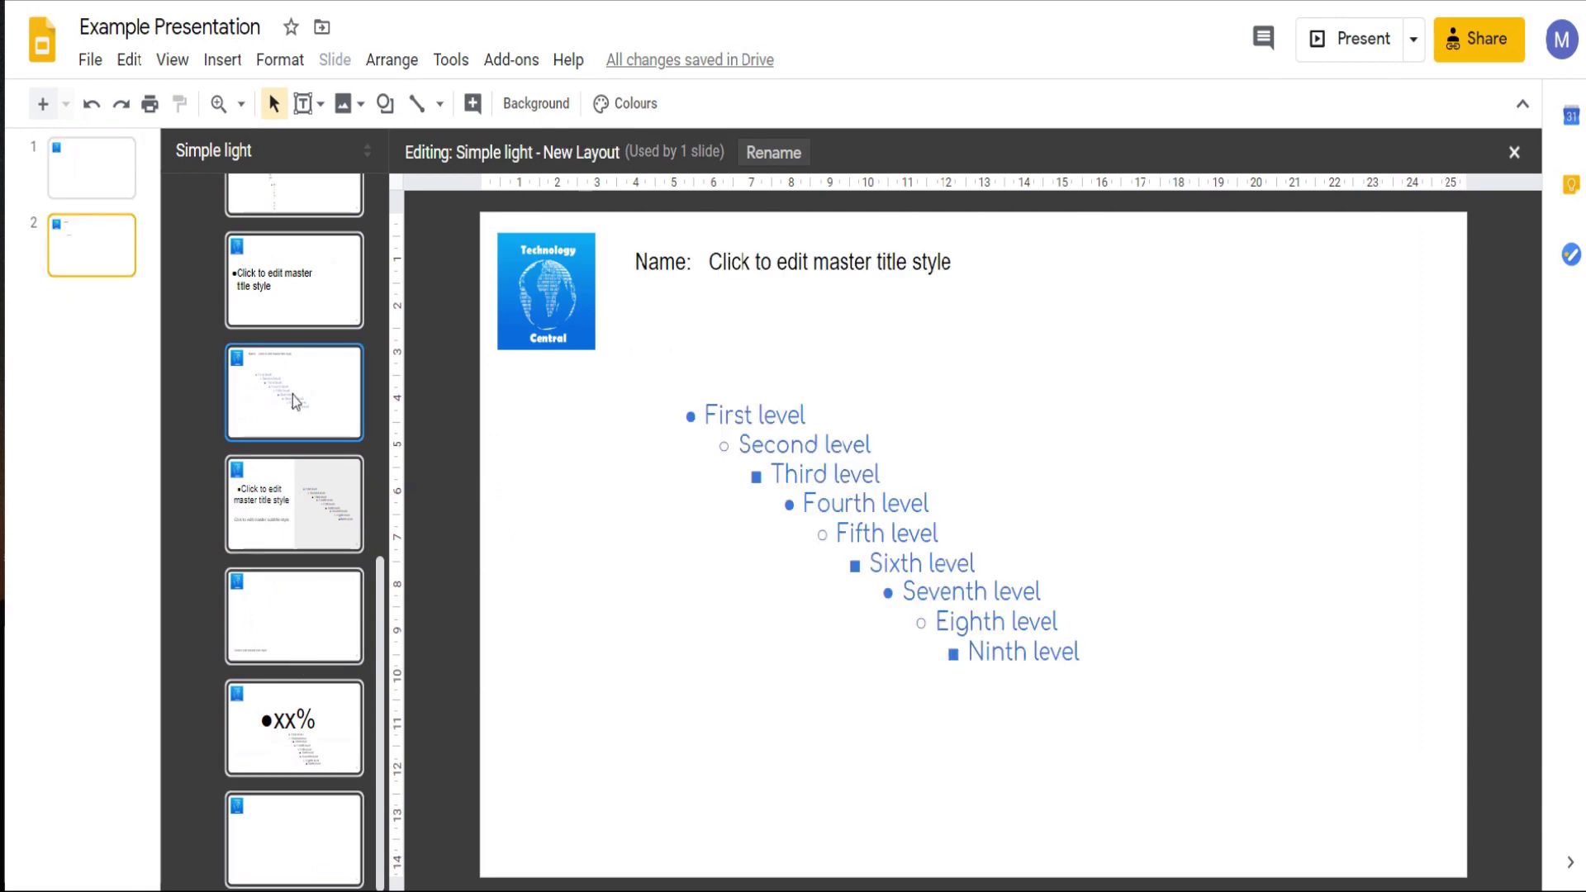
# Step: Duplicate New Layout to create 'New Layout 1' and bring up its options
pyautogui.rightClick(316, 403)
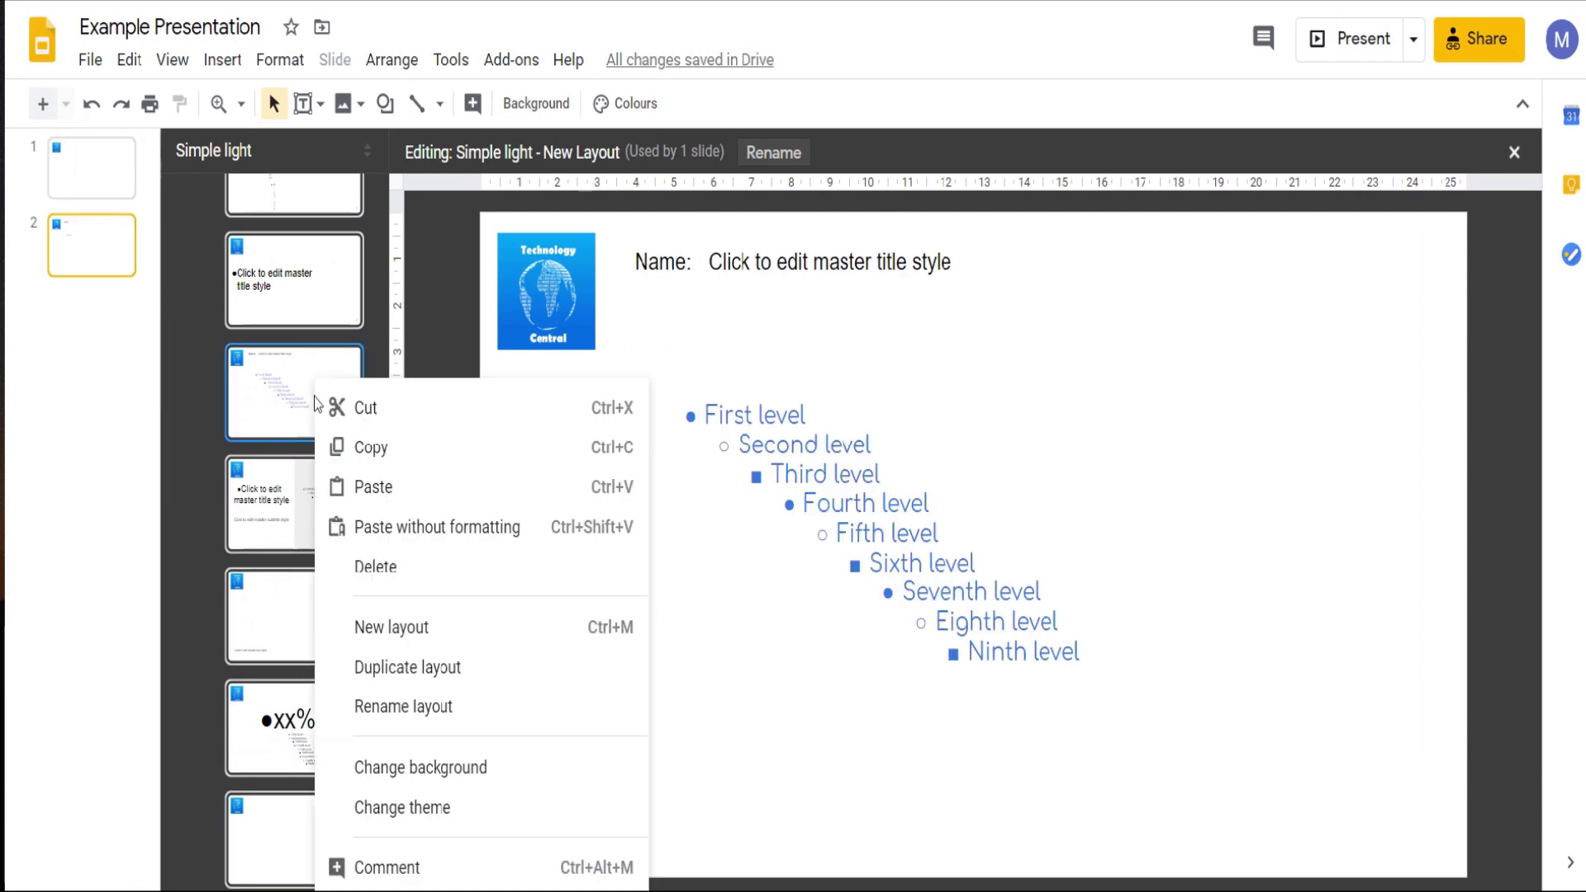
pyautogui.click(448, 671)
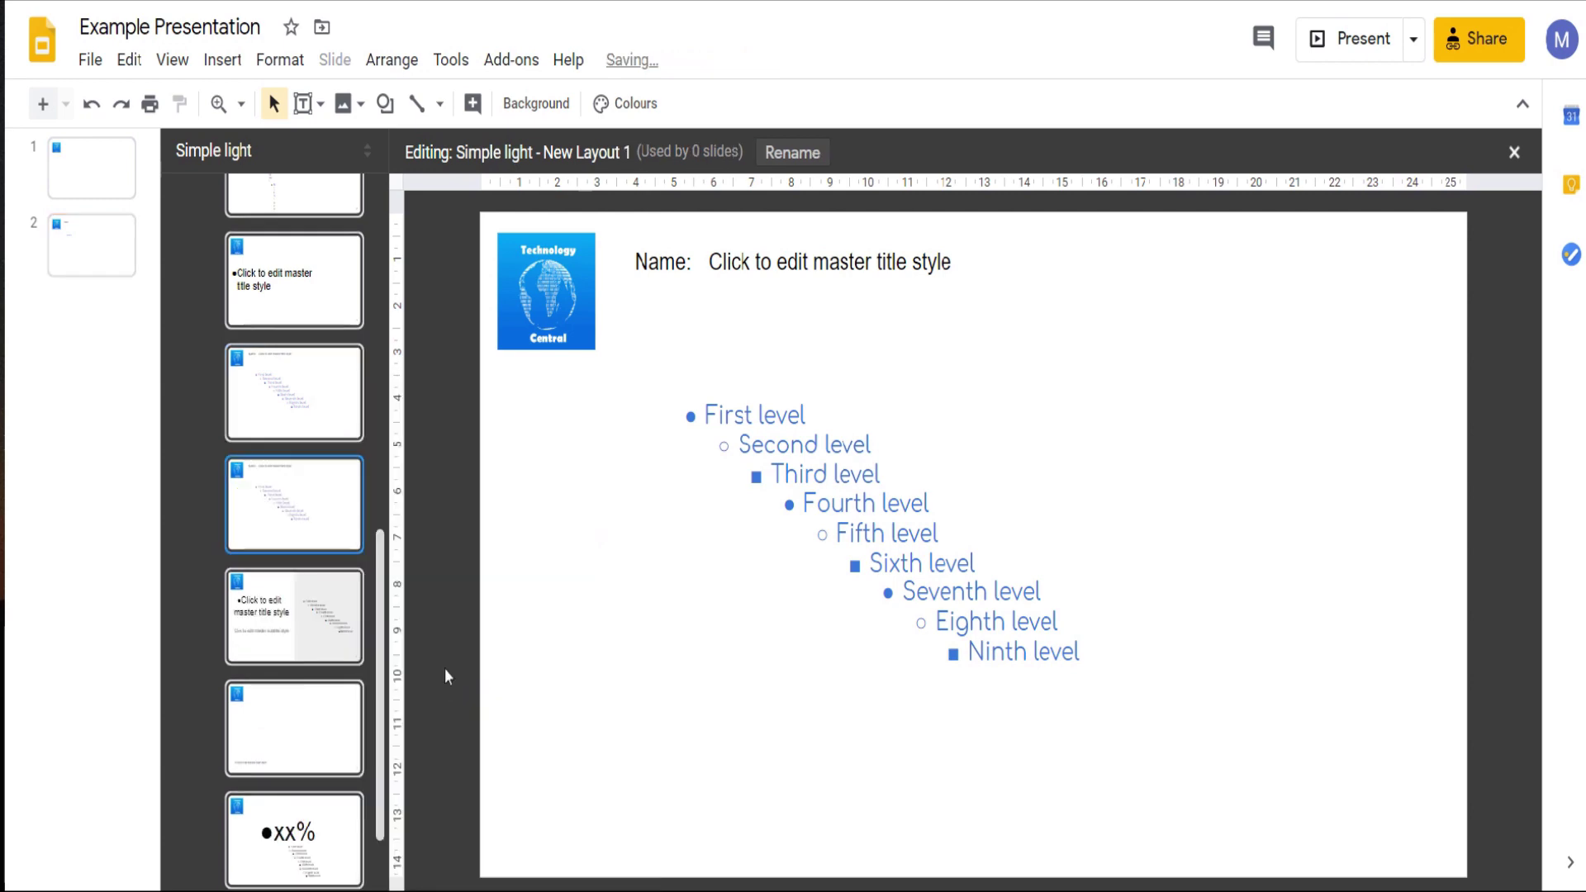
pyautogui.click(322, 428)
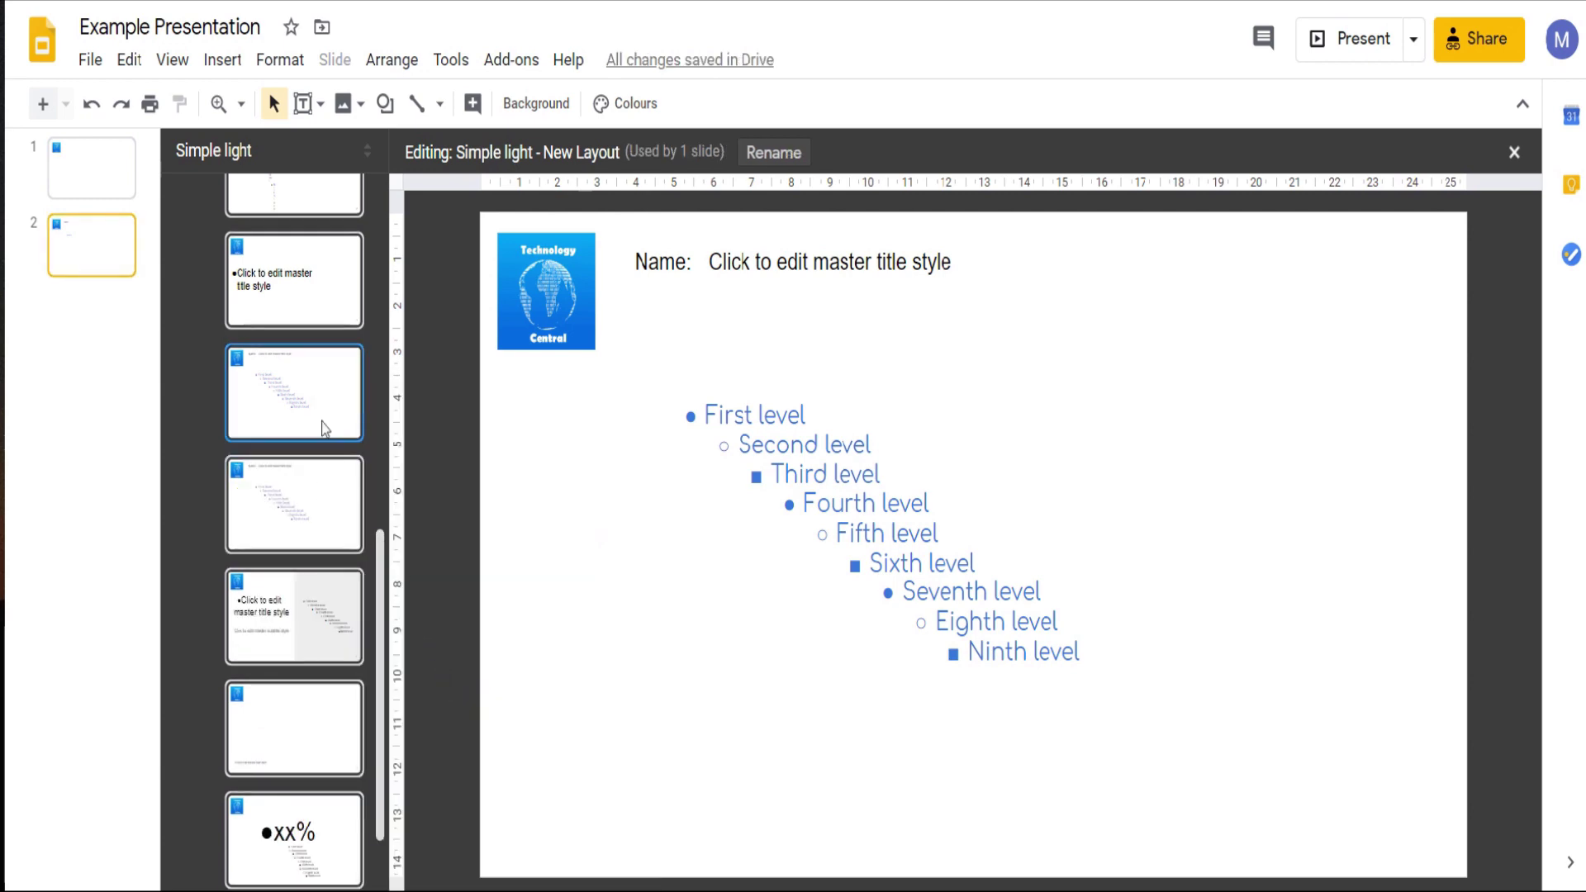
pyautogui.click(320, 527)
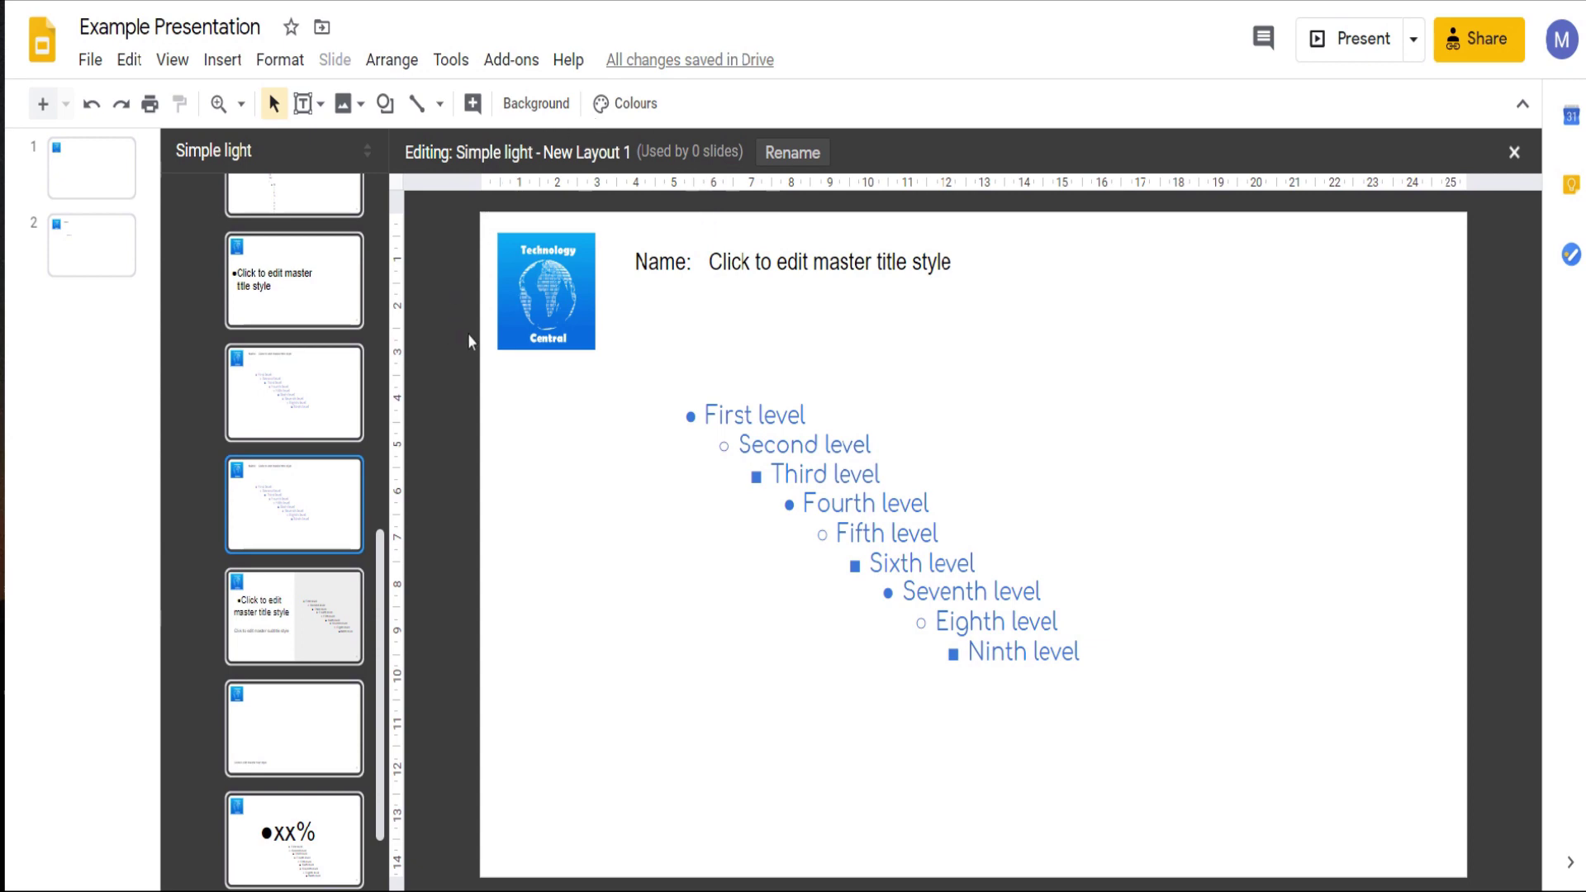
pyautogui.rightClick(327, 508)
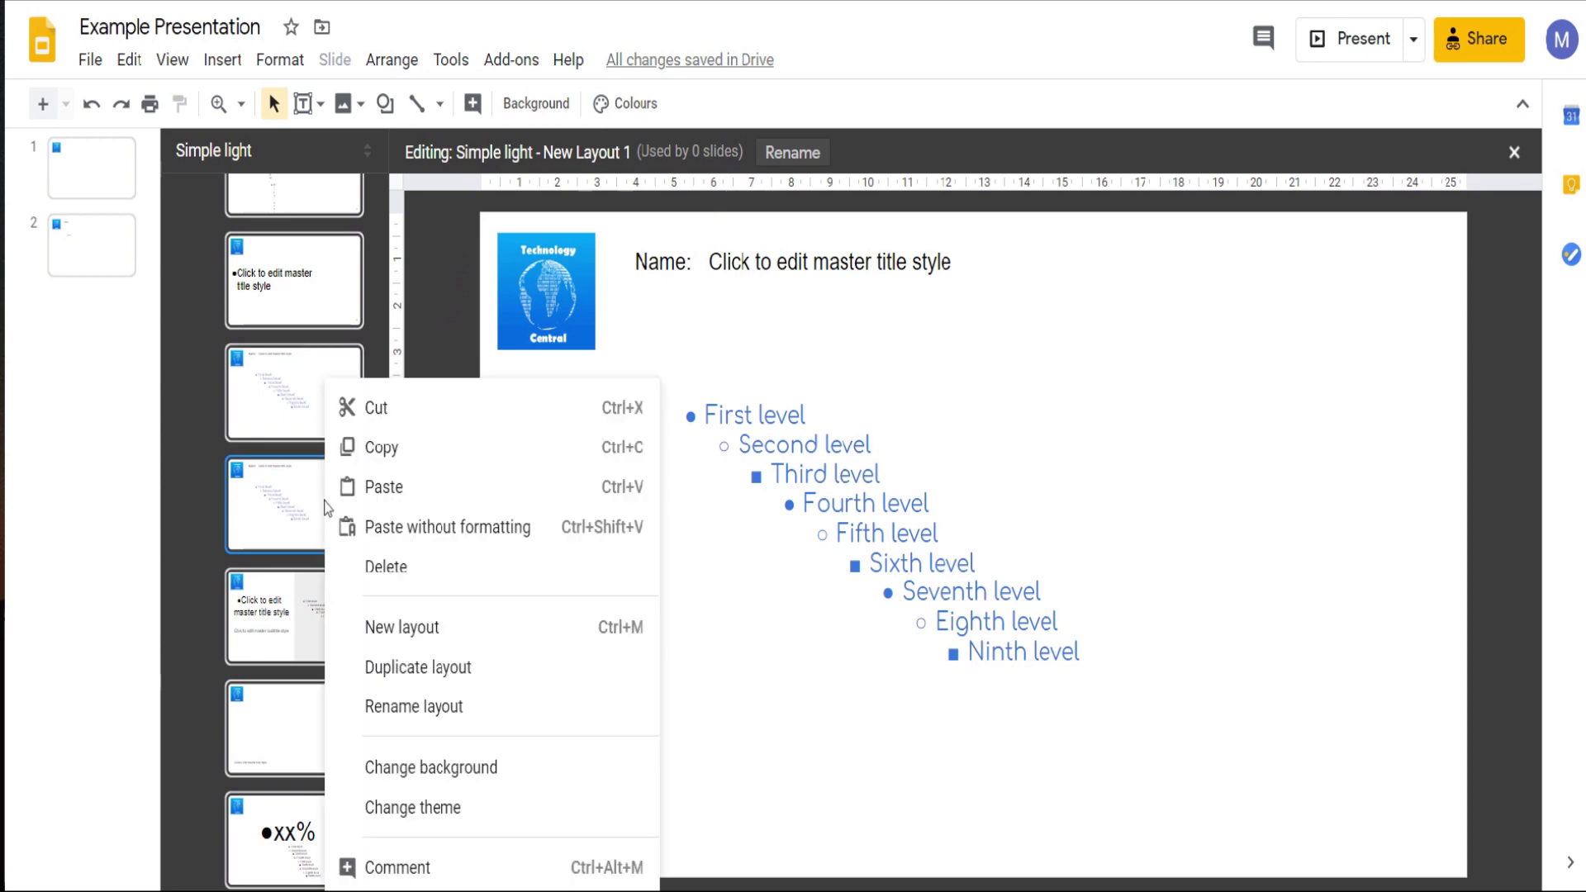